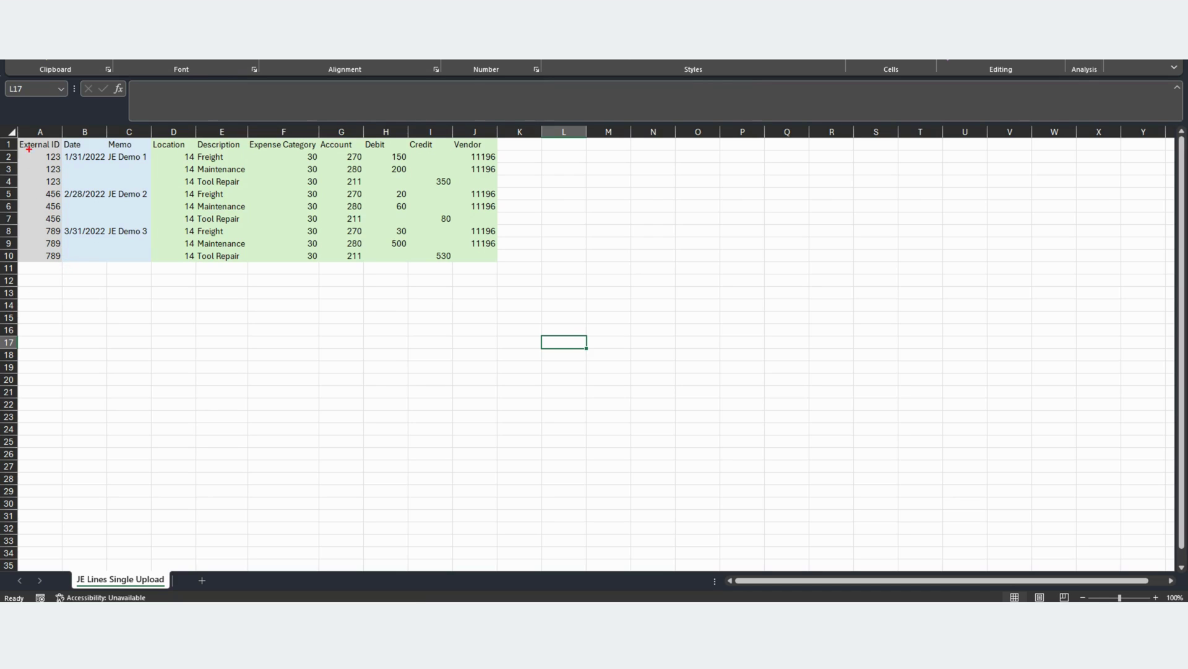
Examine the External ID, Date and Memo columns of the upload sheet against the header and line sections of the NetSuite journal form.
mouse_move(18, 132)
mouse_down()
mouse_move(63, 226)
mouse_move(65, 263)
mouse_up()
mouse_move(38, 150)
mouse_down()
mouse_move(69, 198)
mouse_move(66, 265)
mouse_up()
mouse_move(64, 129)
mouse_down()
mouse_move(109, 178)
mouse_move(152, 285)
mouse_up()
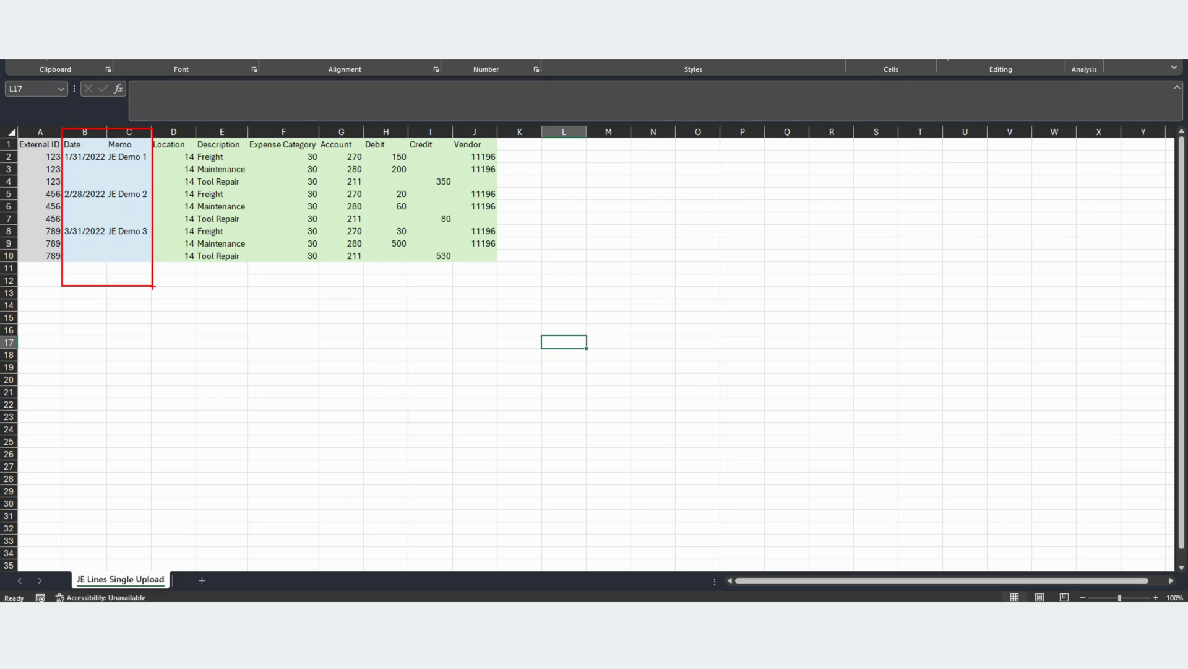
key(Escape)
key(alt+Tab)
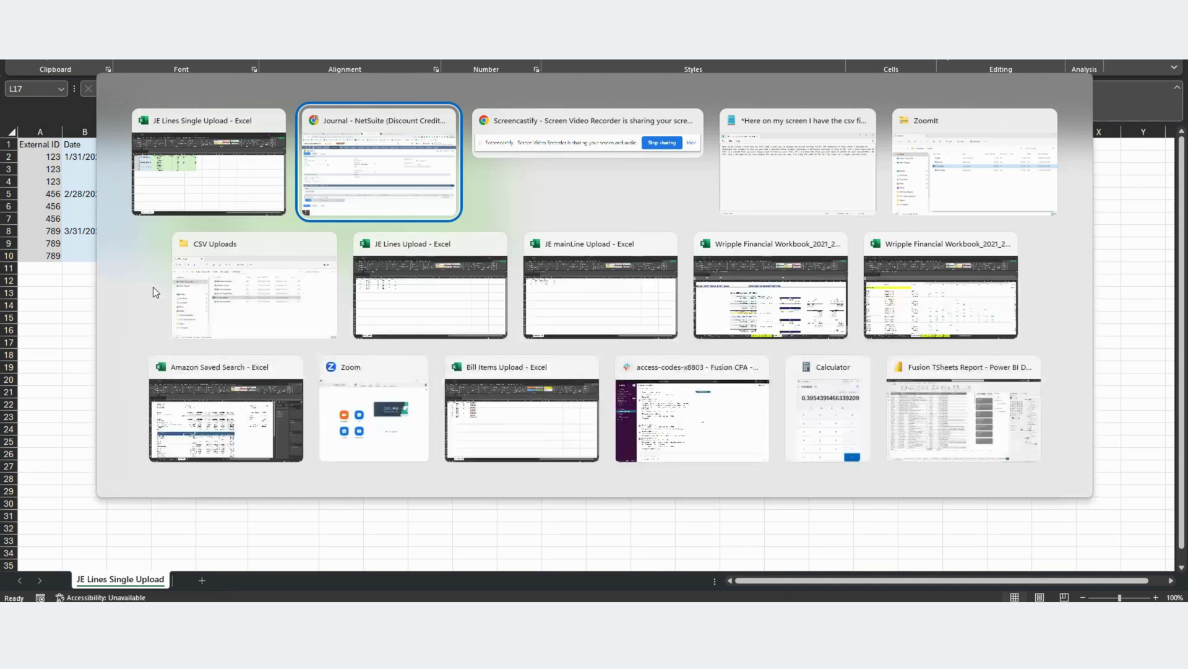
key(alt+Tab)
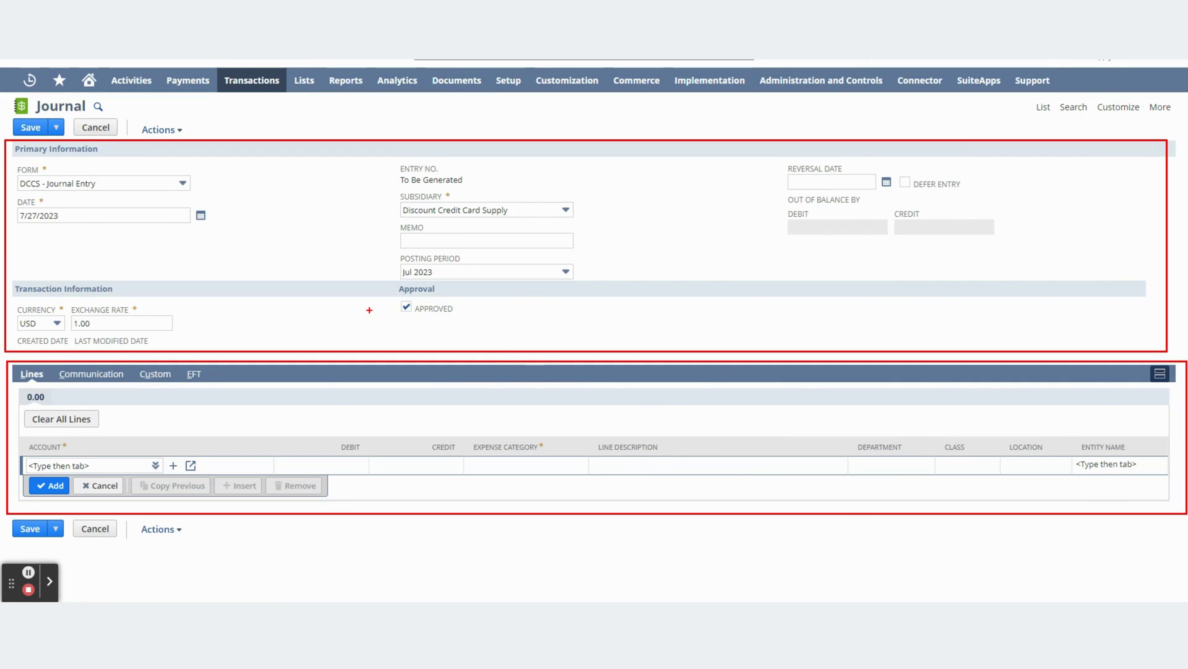
key(alt+Tab)
key(Tab)
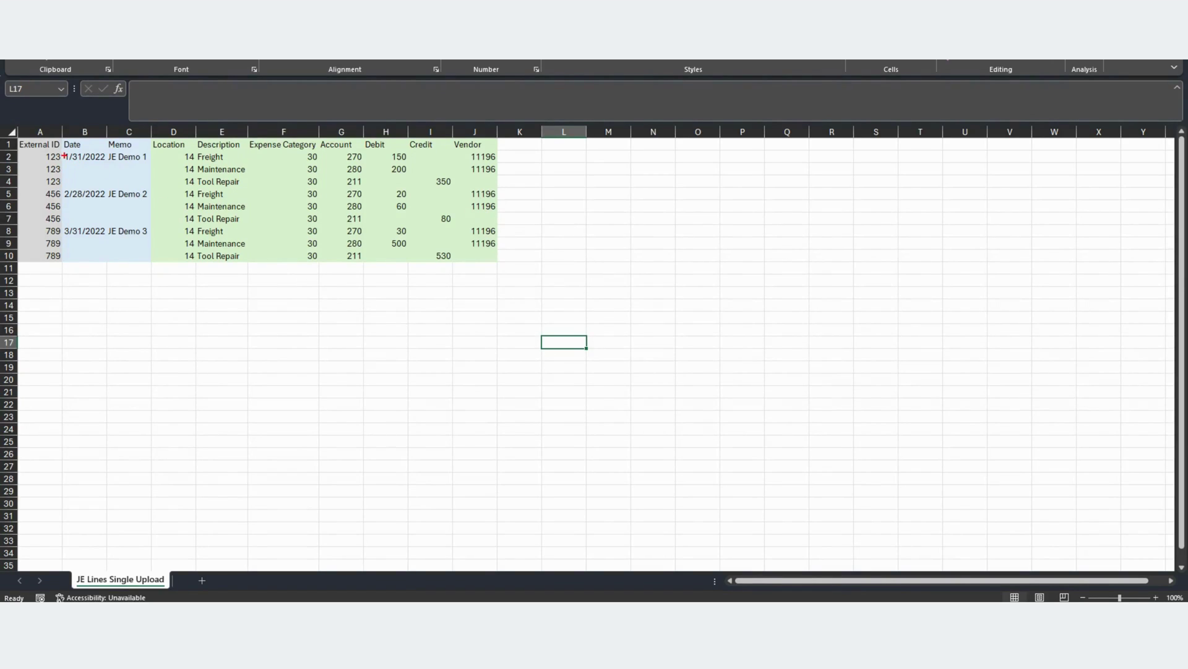
drag(62, 150, 193, 188)
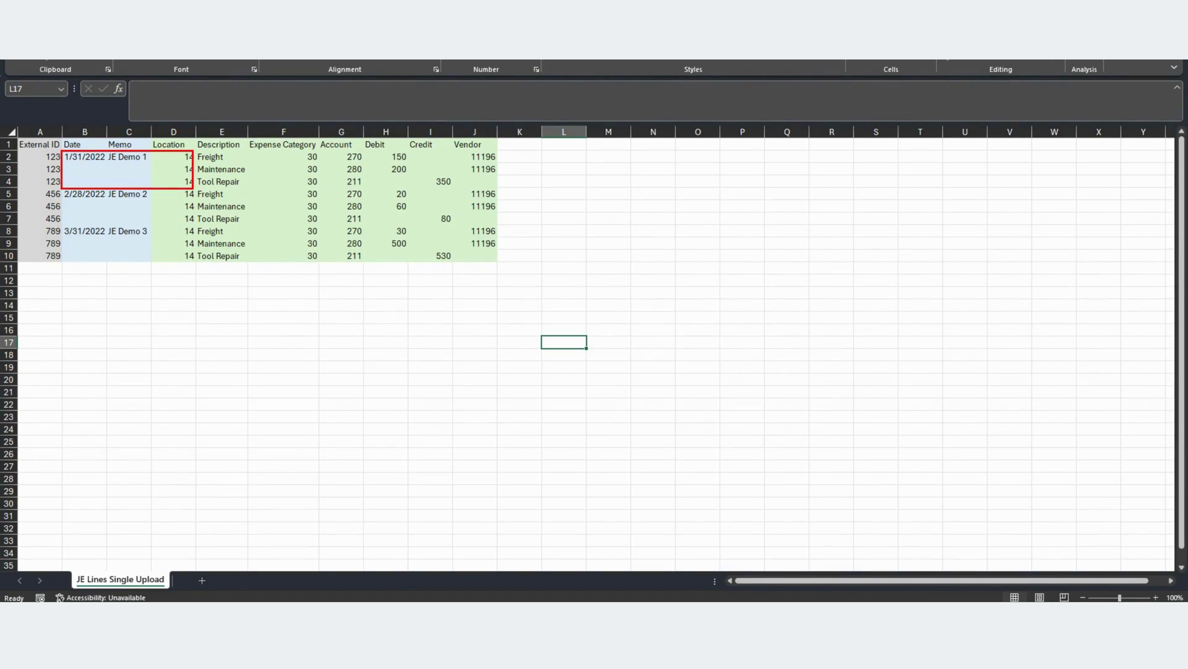
mouse_move(56, 188)
mouse_down()
mouse_move(217, 230)
mouse_move(207, 225)
mouse_up()
drag(62, 224, 177, 264)
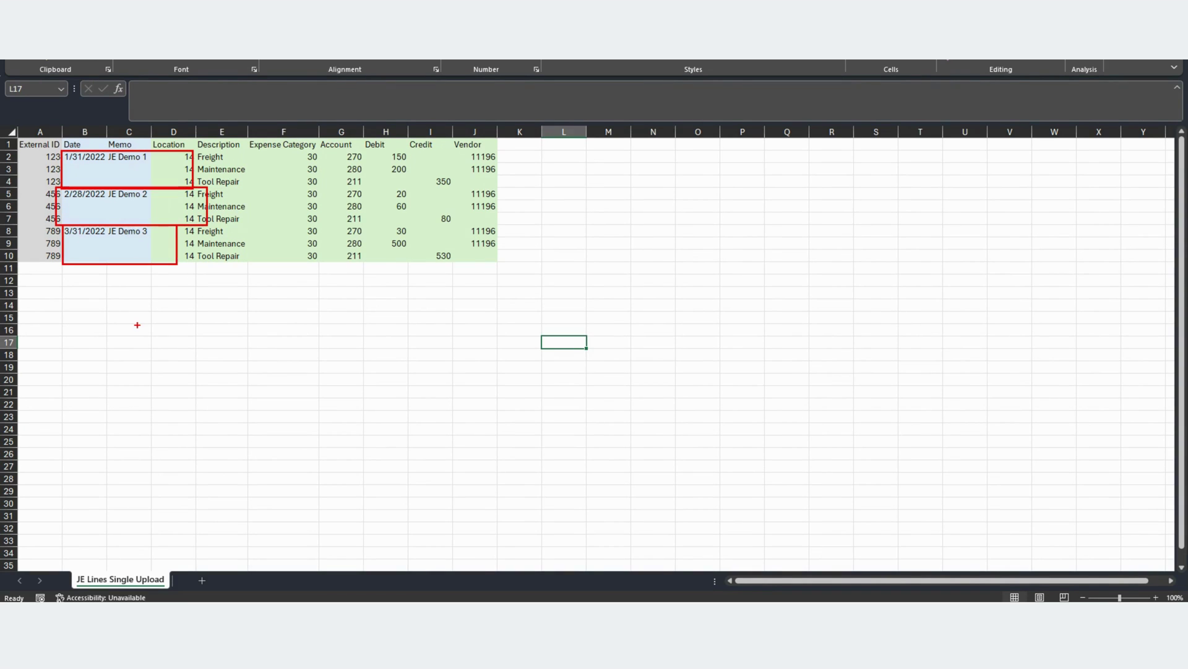
Compare the journal form's Memo and Date fields with the sheet, and examine its line columns from Location to Vendor, including Debit and Credit.
key(alt+Tab)
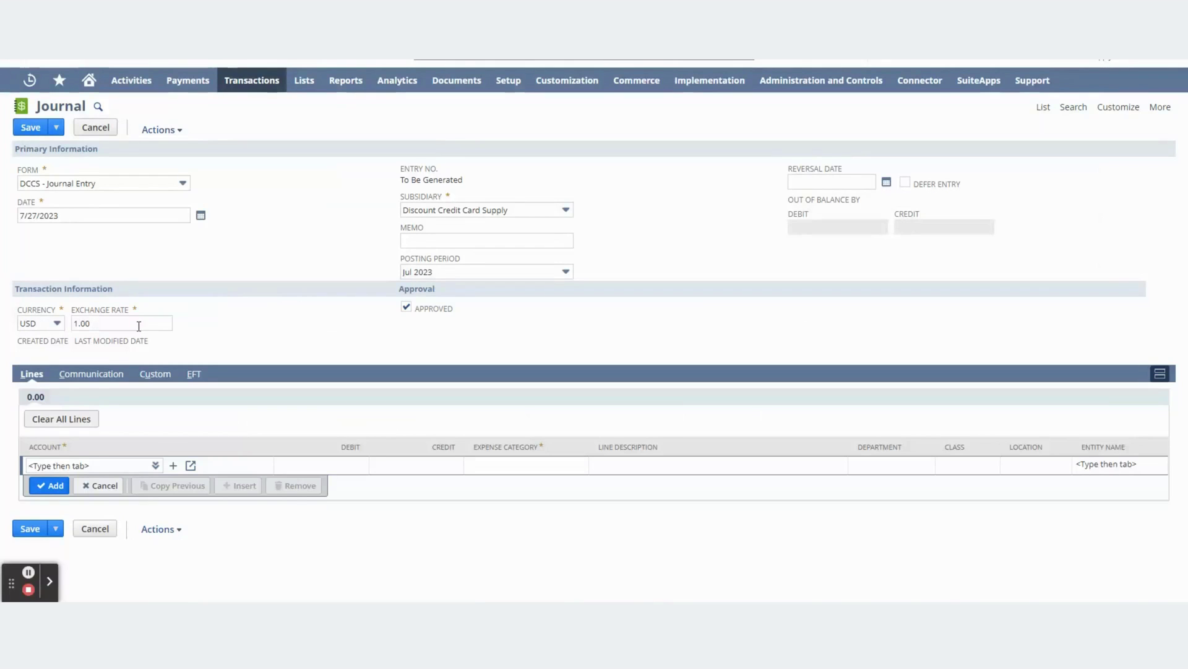
drag(387, 236, 302, 260)
drag(386, 217, 571, 256)
drag(6, 195, 218, 237)
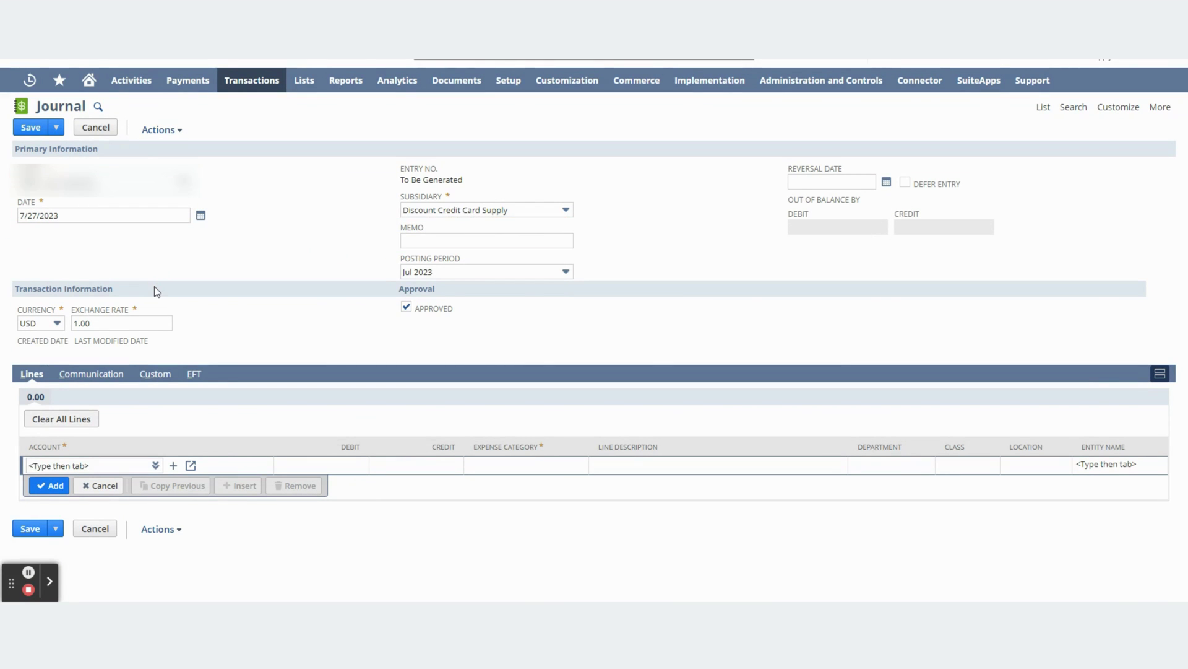
key(alt+Tab)
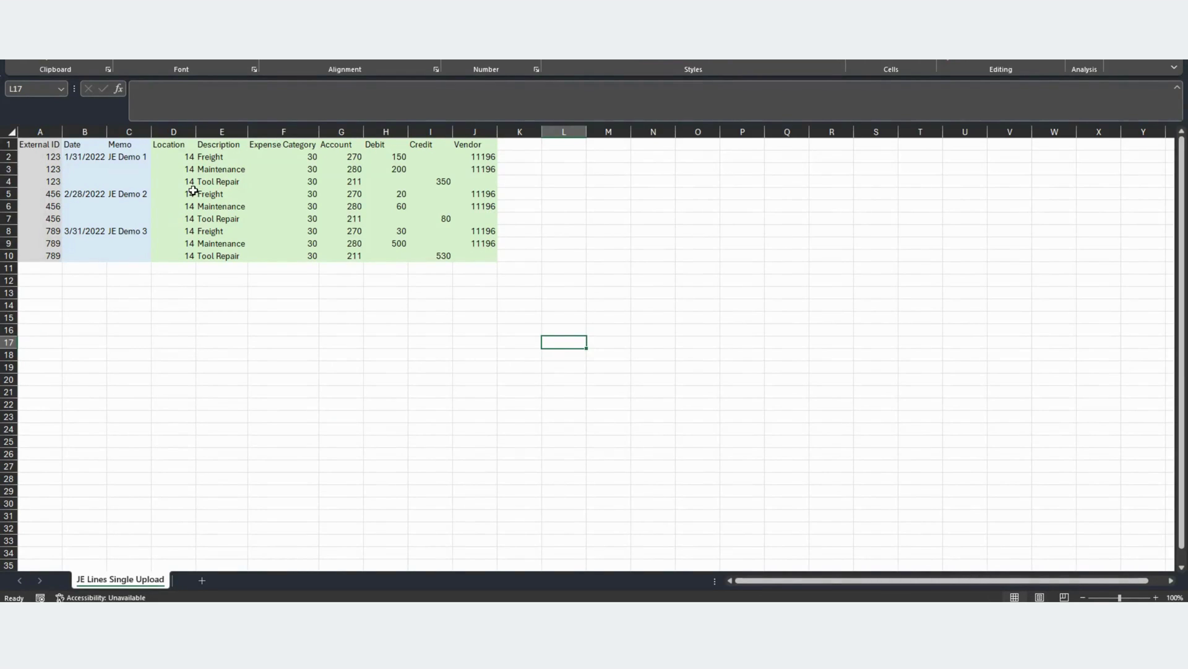
drag(149, 131, 525, 266)
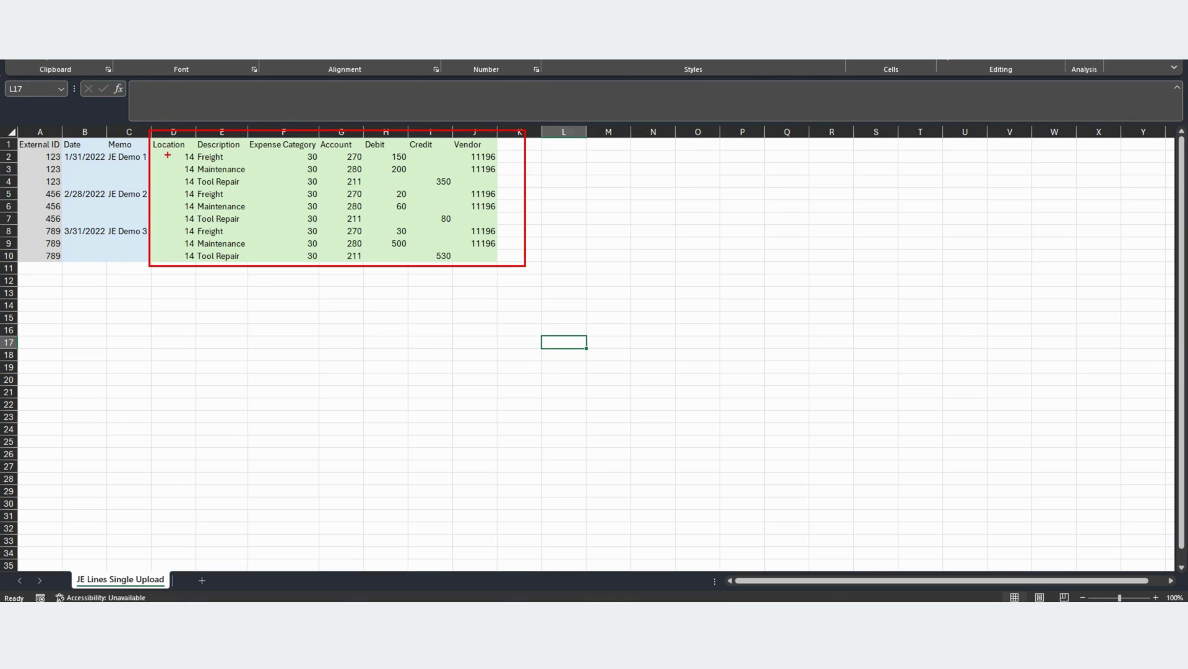
drag(163, 177, 168, 155)
mouse_move(246, 177)
mouse_down()
mouse_move(227, 150)
mouse_move(340, 152)
mouse_up()
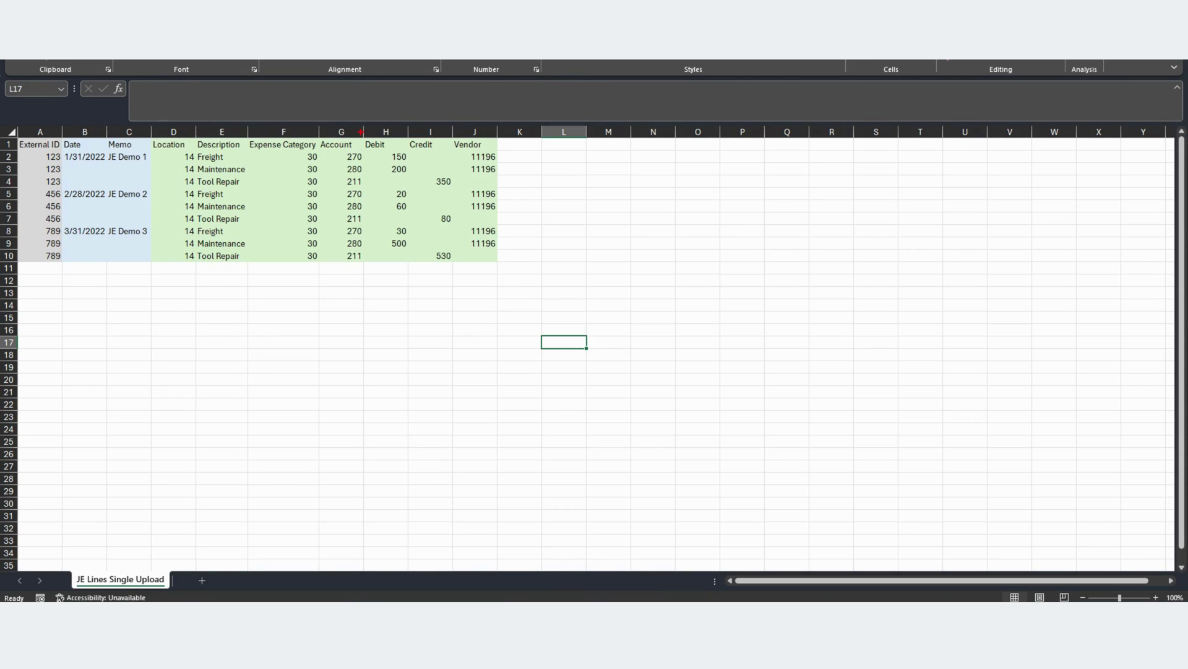
mouse_move(362, 137)
mouse_down()
mouse_move(453, 169)
mouse_move(464, 189)
mouse_up()
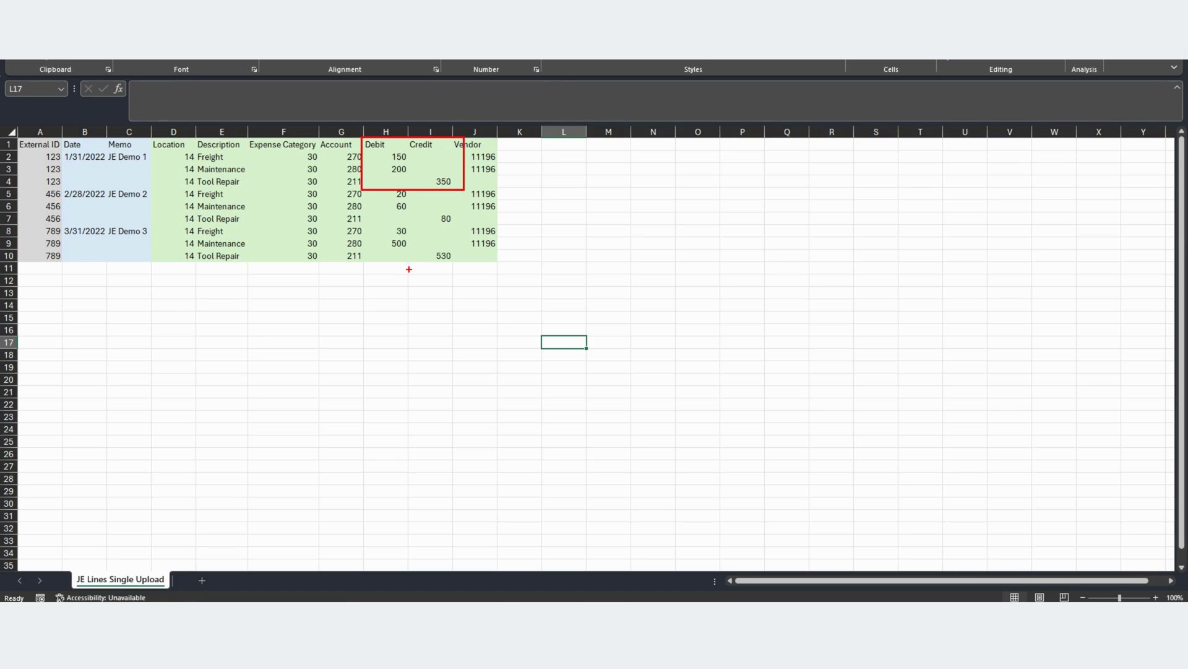
key(Escape)
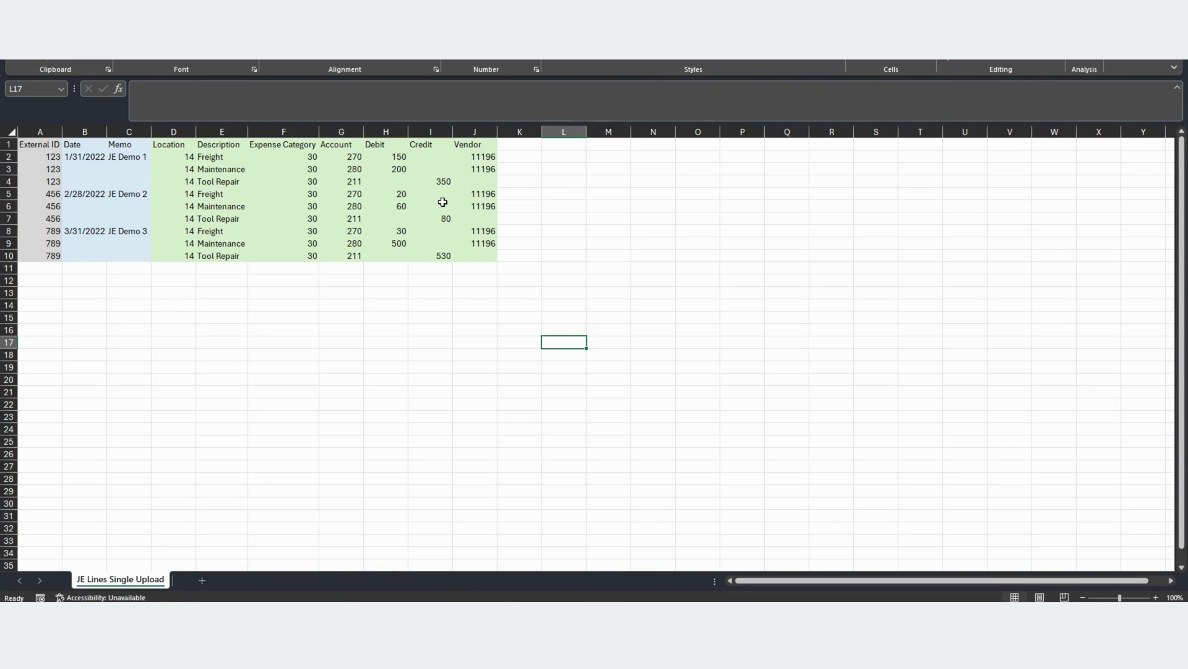
Switch to NetSuite, open the CSV Import Assistant and set the import type to Transactions.
key(alt+Tab)
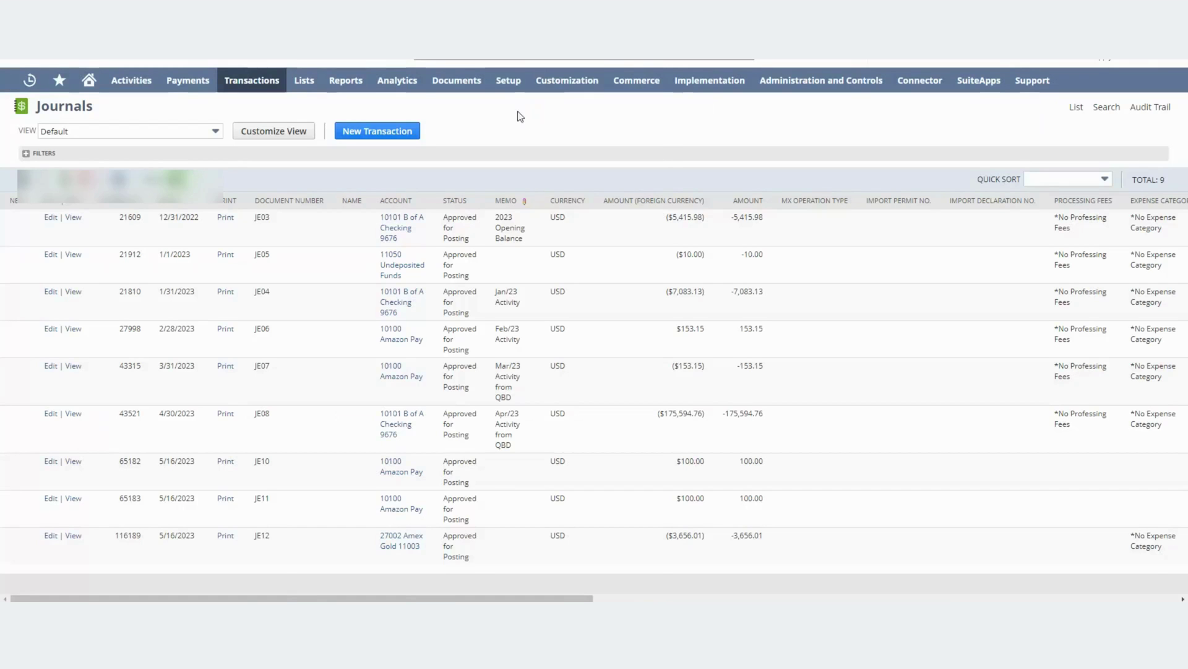
mouse_move(503, 90)
mouse_move(536, 337)
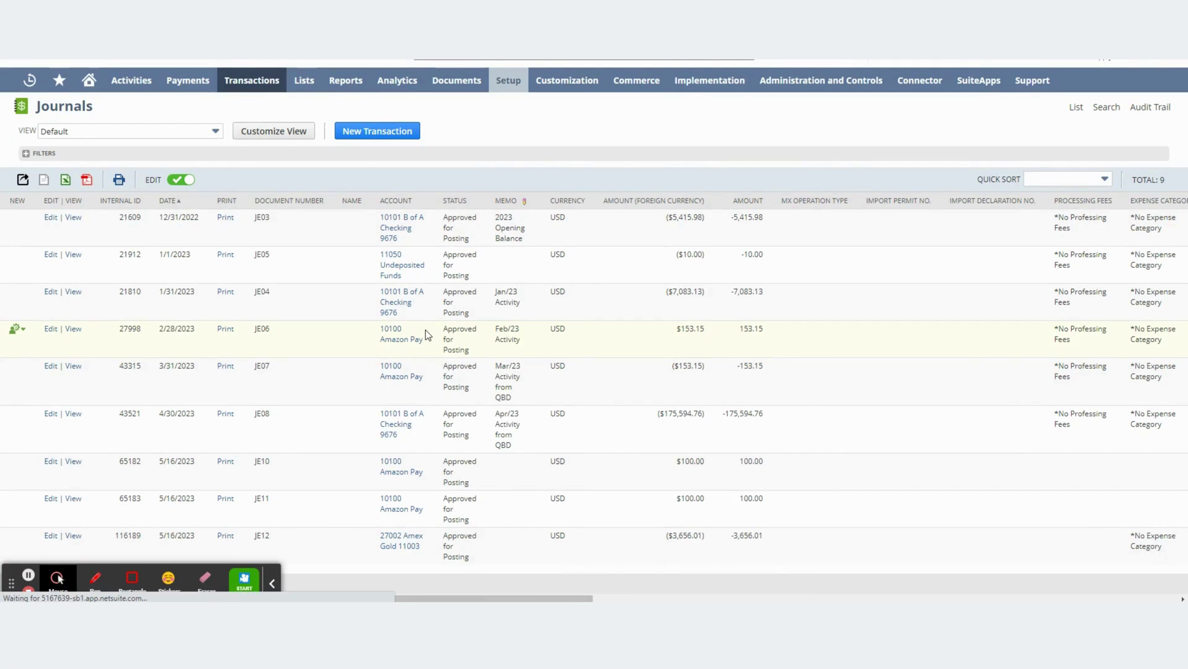
click(336, 164)
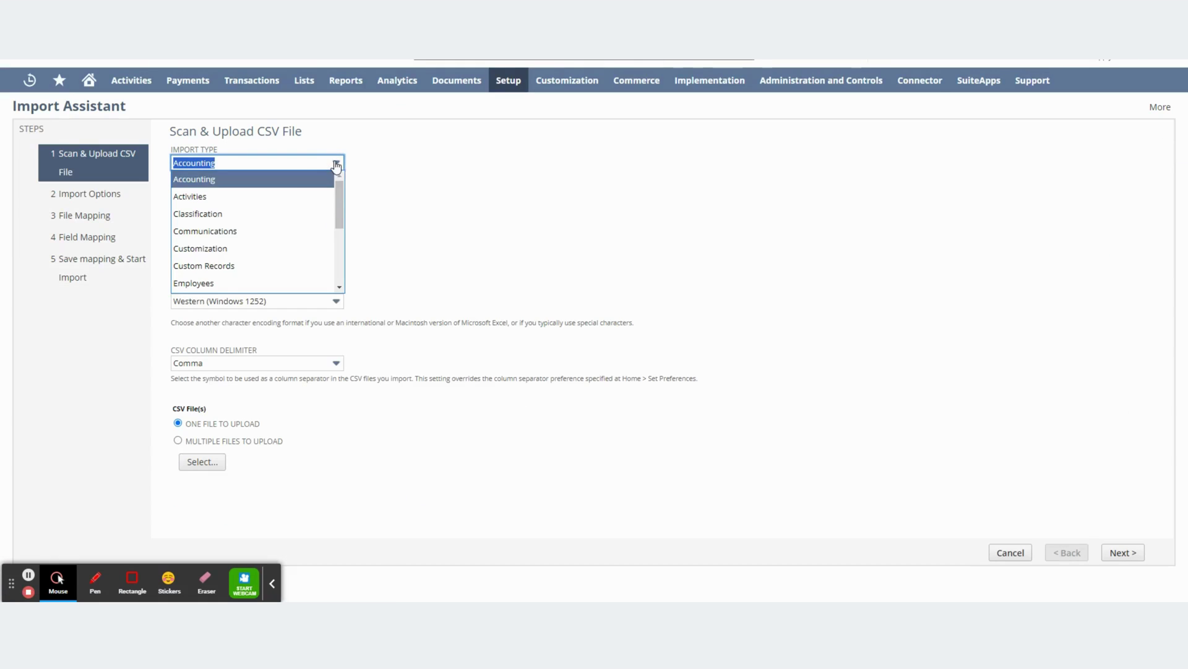
drag(338, 214, 344, 265)
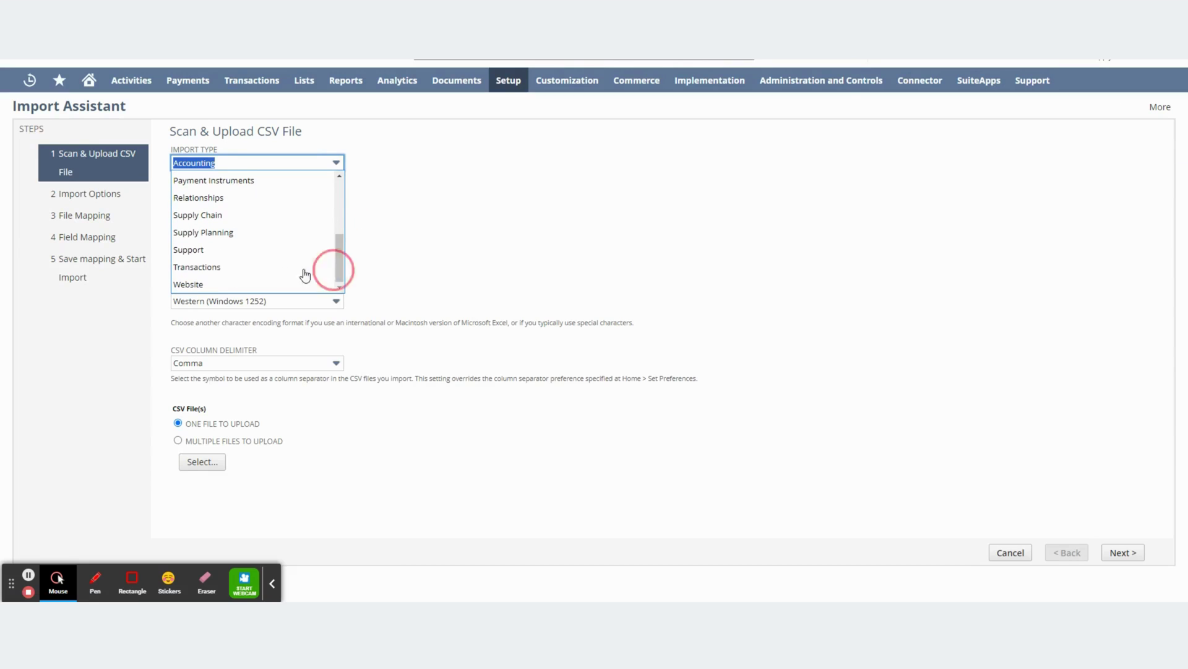
click(241, 268)
Set the record type to Journal Entry and submit JE Lines Single Upload.csv as the single file to upload.
click(336, 225)
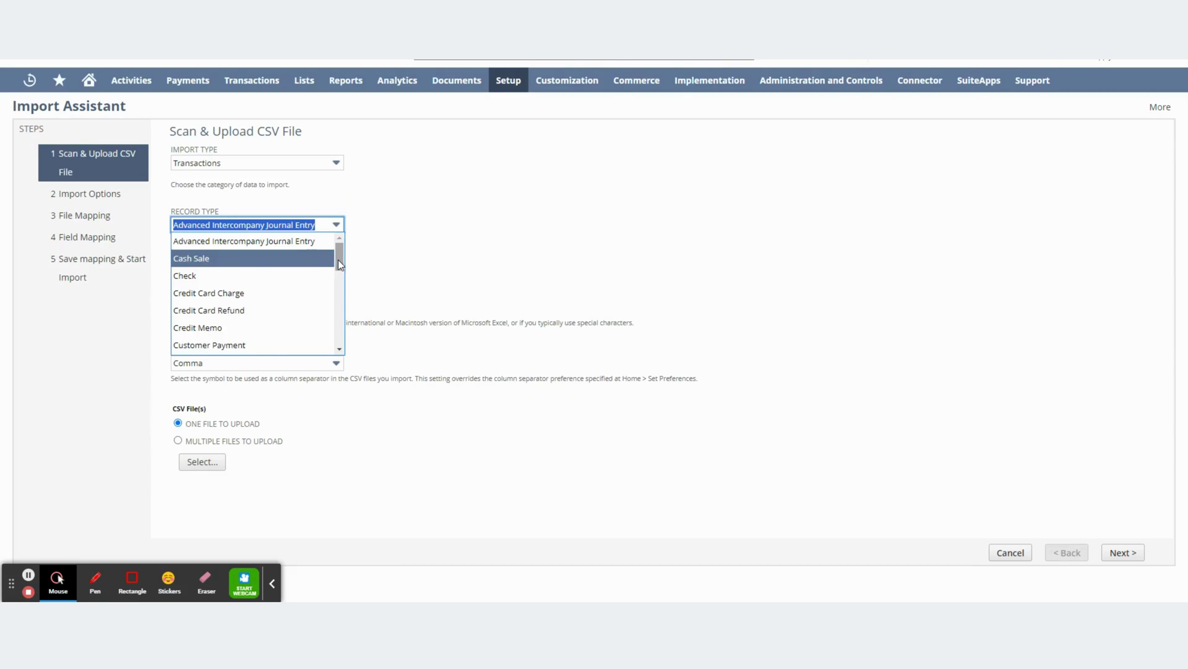
drag(338, 259, 284, 297)
click(338, 328)
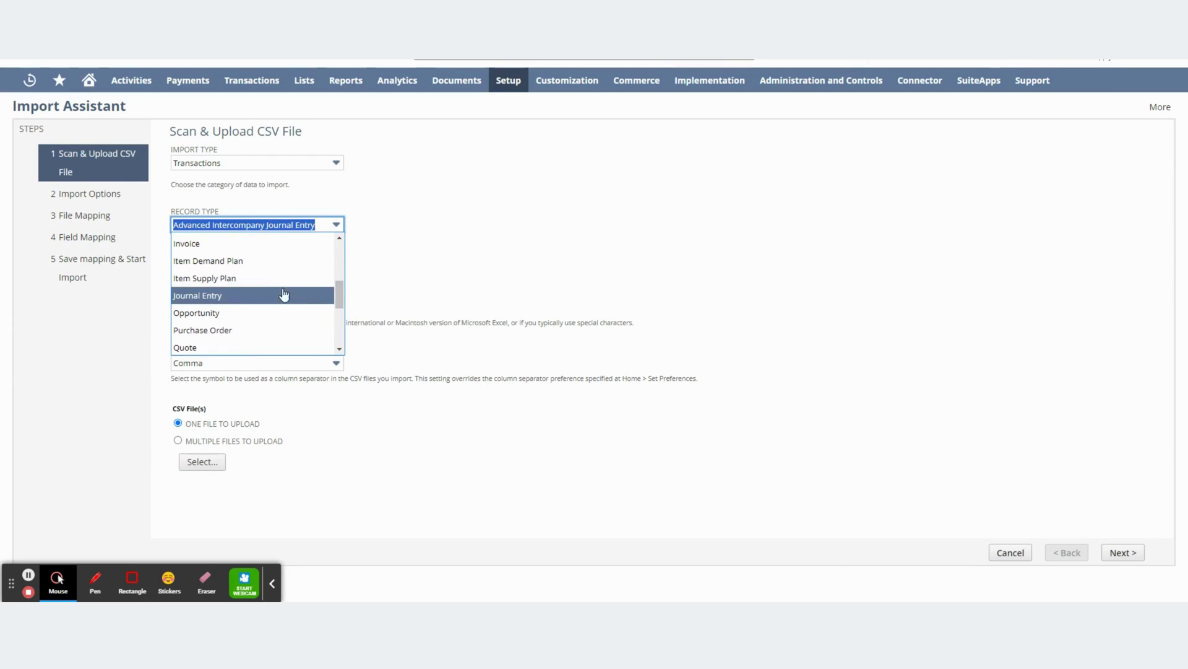
click(241, 296)
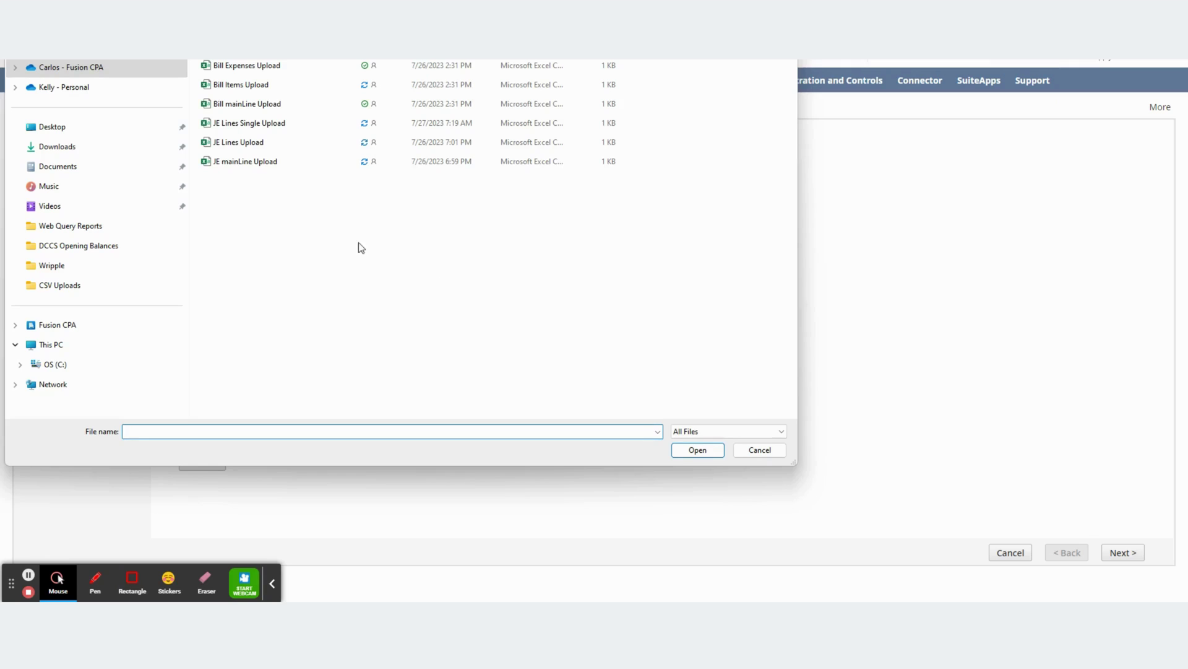
double_click(265, 130)
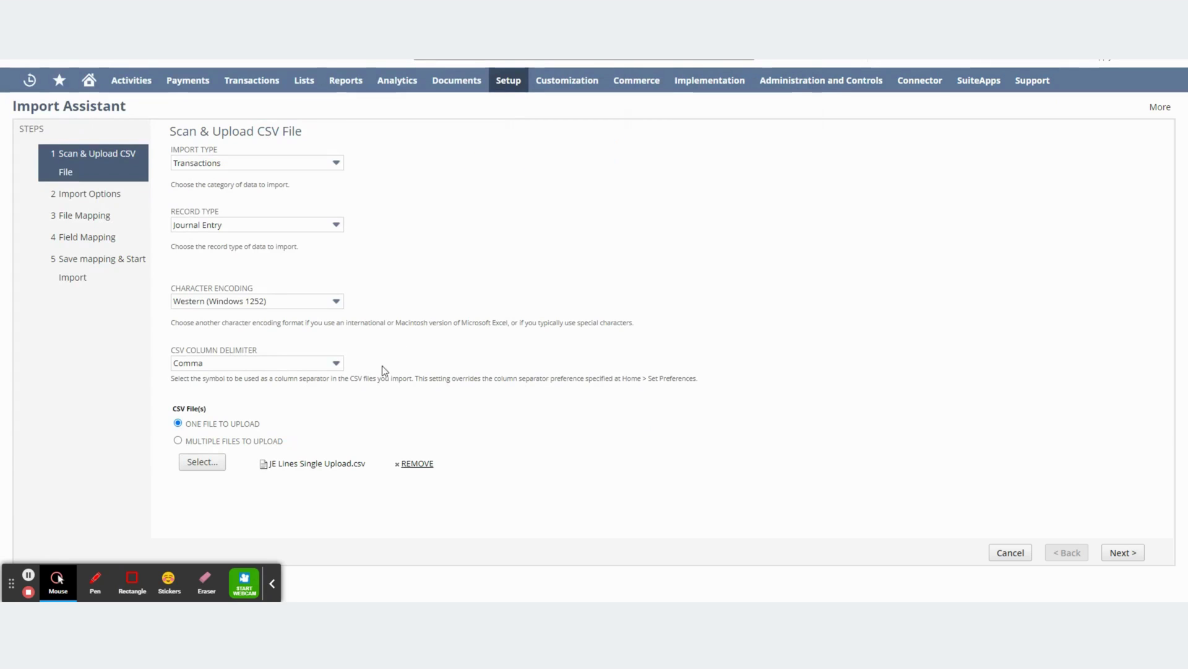
click(1123, 553)
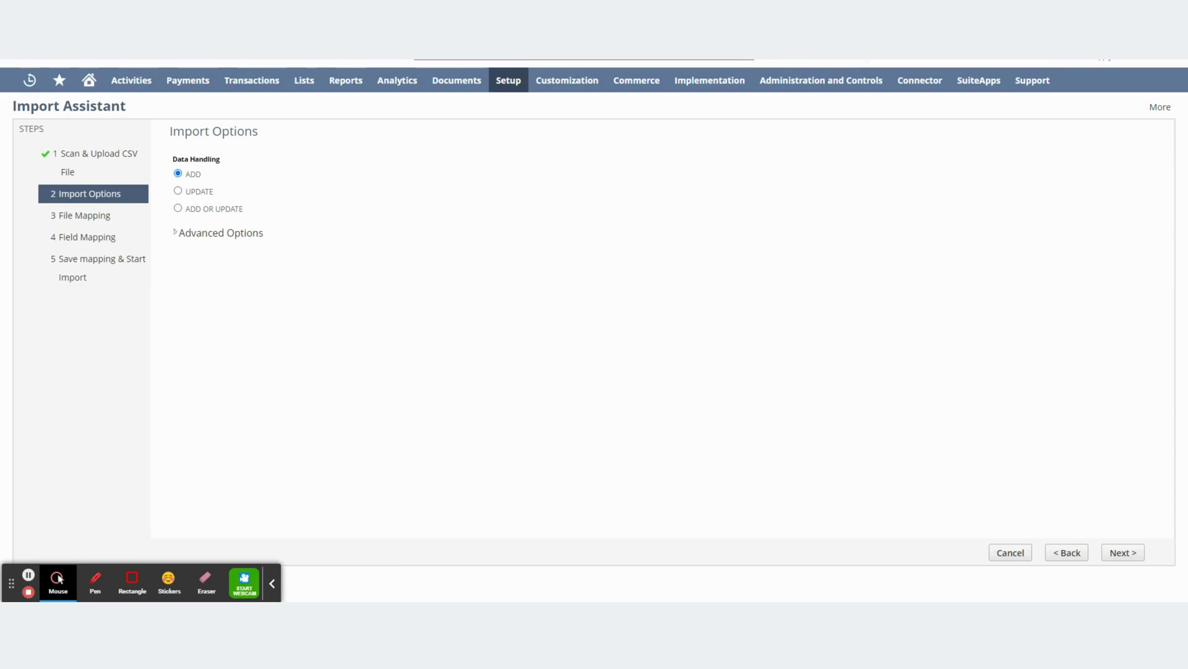
Keep the data handling option at Add and continue to the field mapping.
drag(169, 164, 216, 183)
click(174, 234)
click(175, 234)
click(1122, 552)
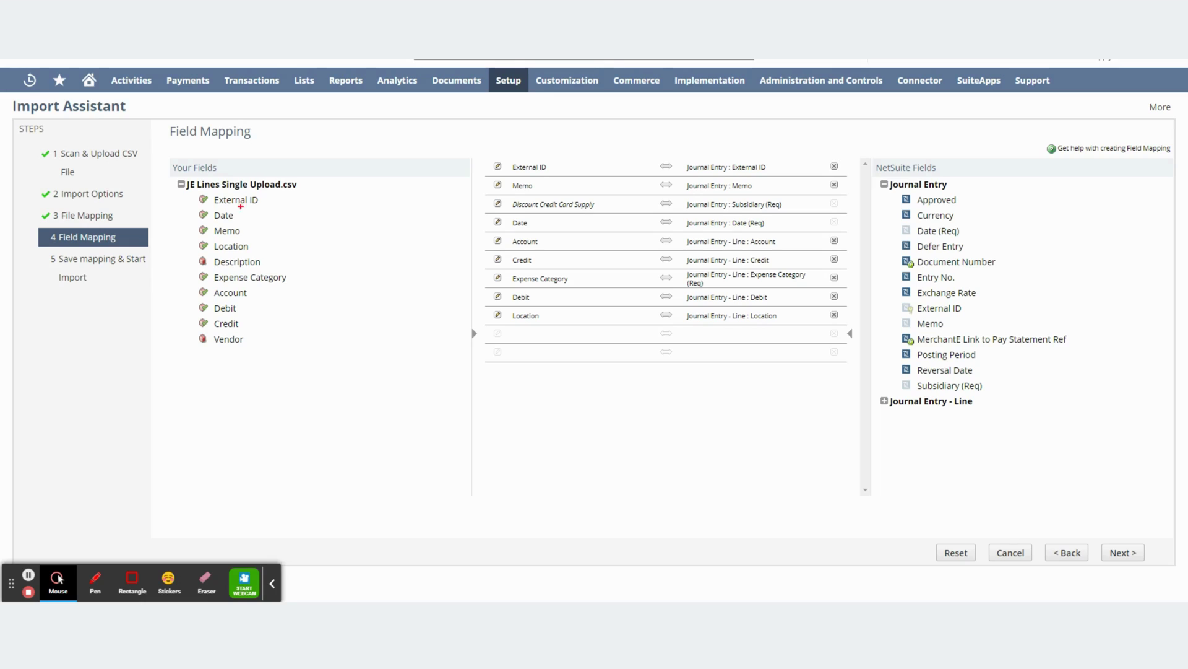
Examine the CSV file fields, the available NetSuite fields and the mapped pairs between them.
drag(168, 118, 448, 428)
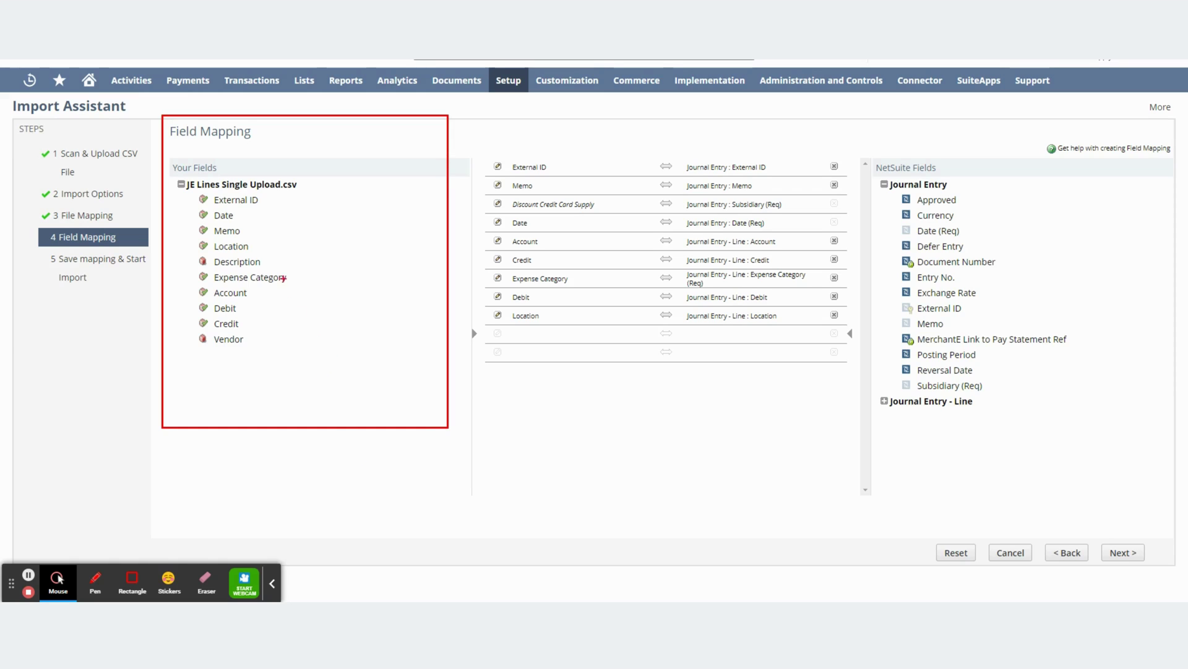
drag(870, 122, 1169, 472)
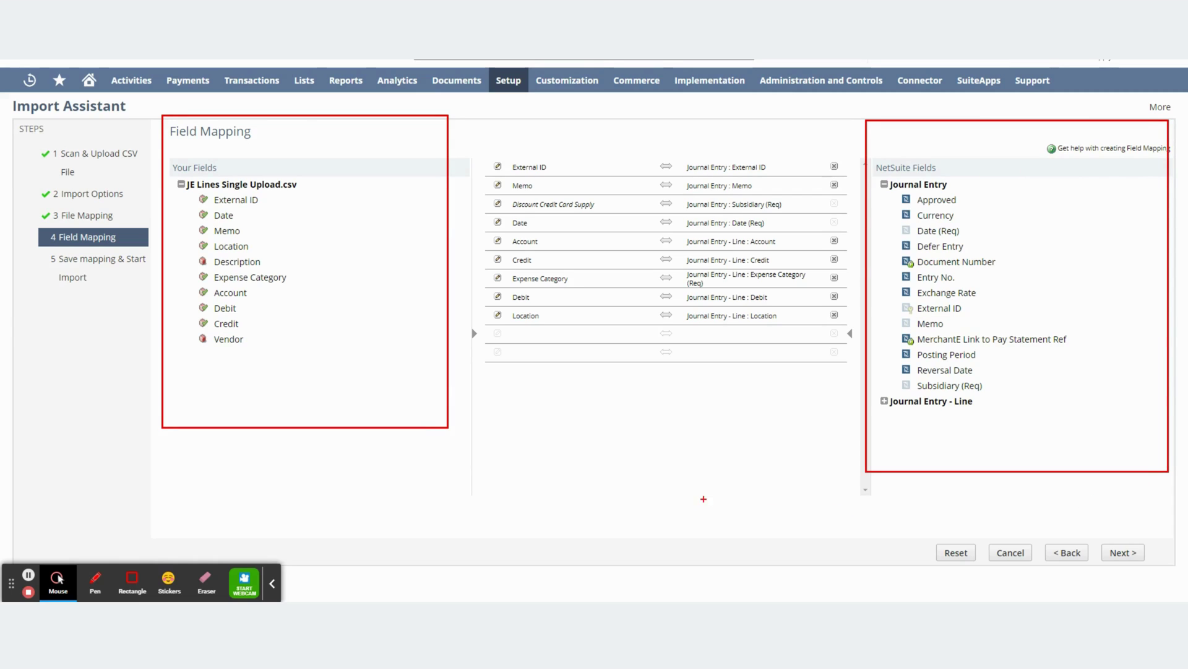
drag(484, 138, 856, 407)
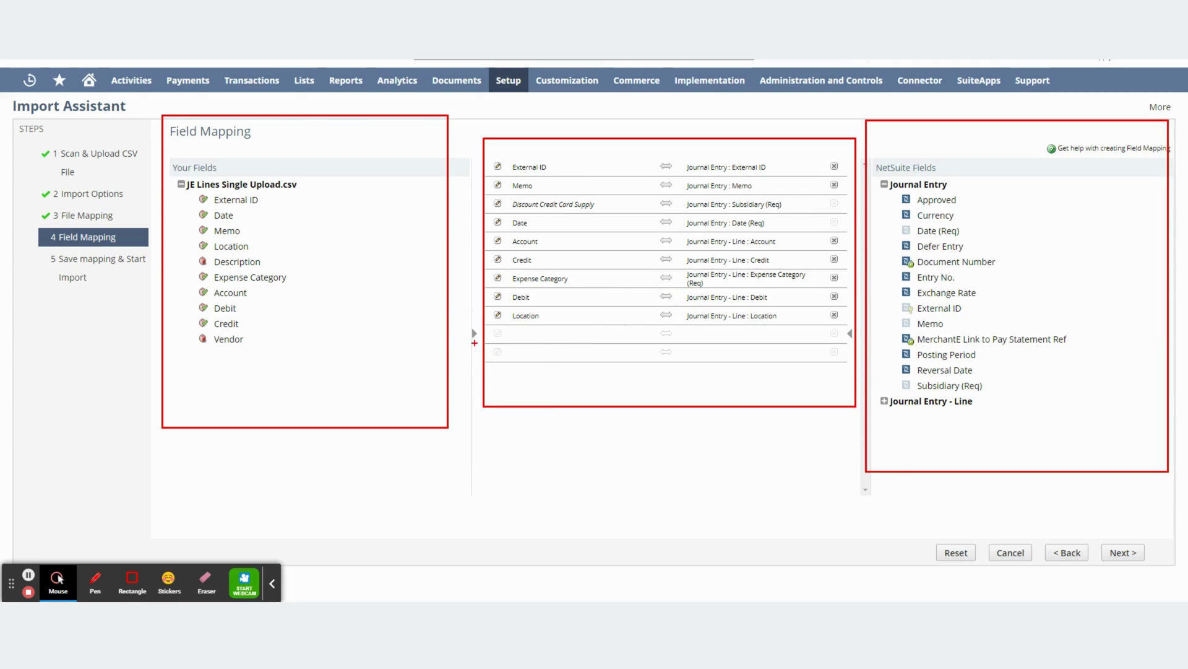
drag(474, 343, 489, 373)
click(568, 319)
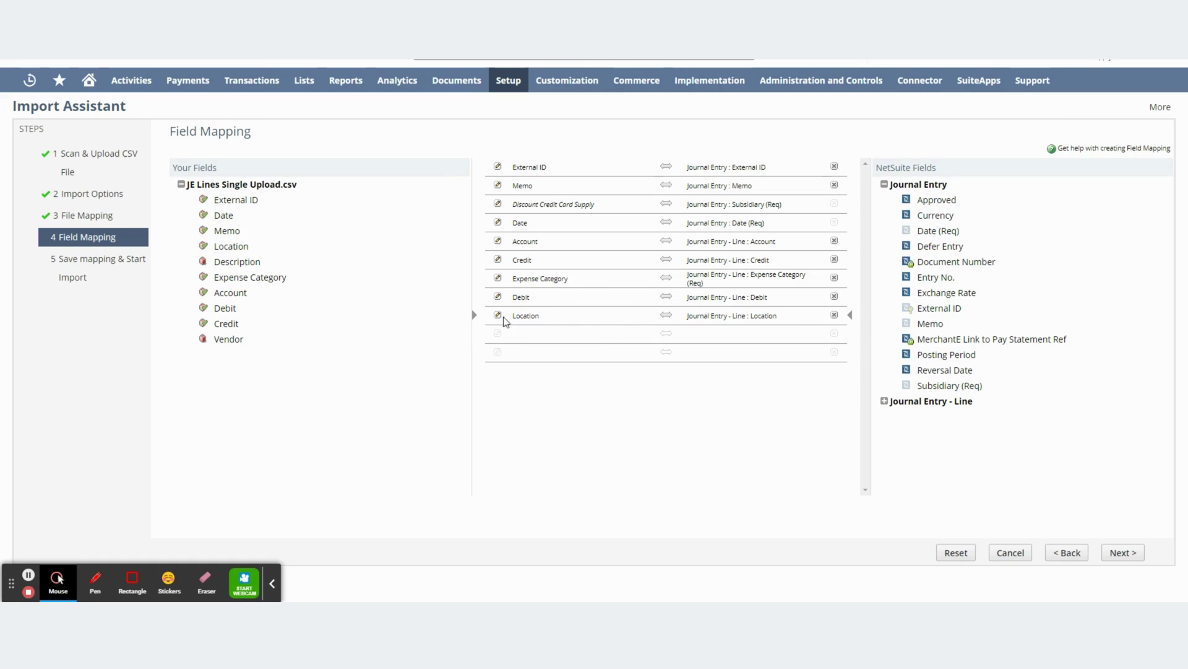
Place the CSV file's Vendor field in the empty mapping row below Location and target that row's NetSuite side.
click(543, 339)
click(218, 340)
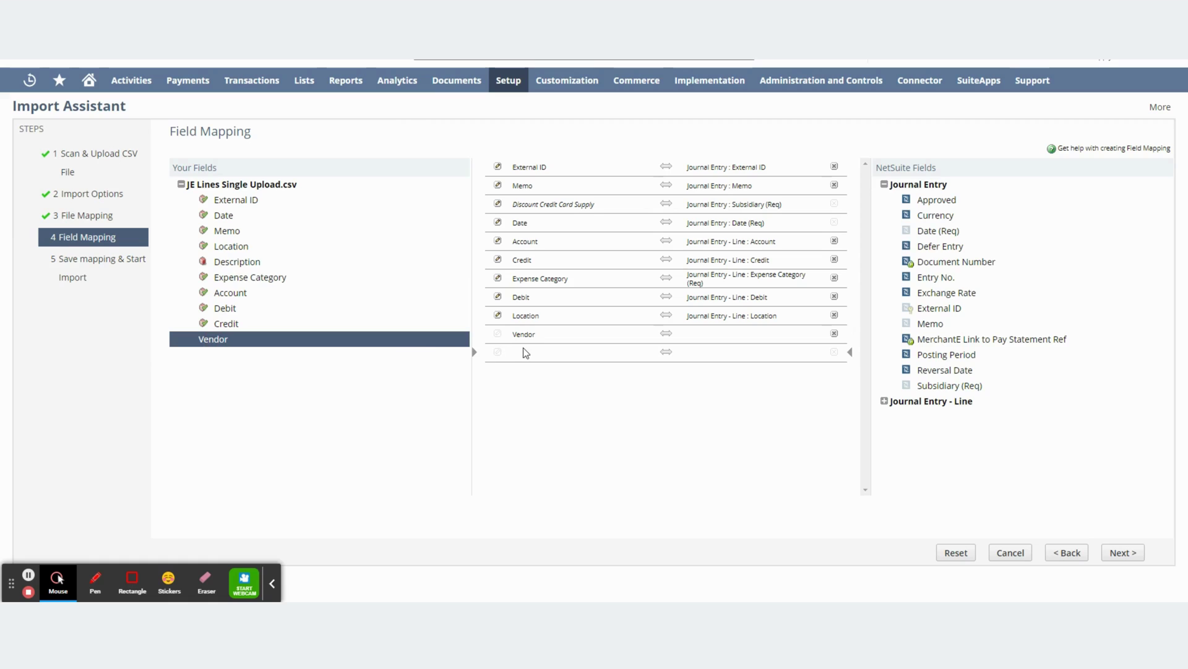
drag(525, 349, 543, 381)
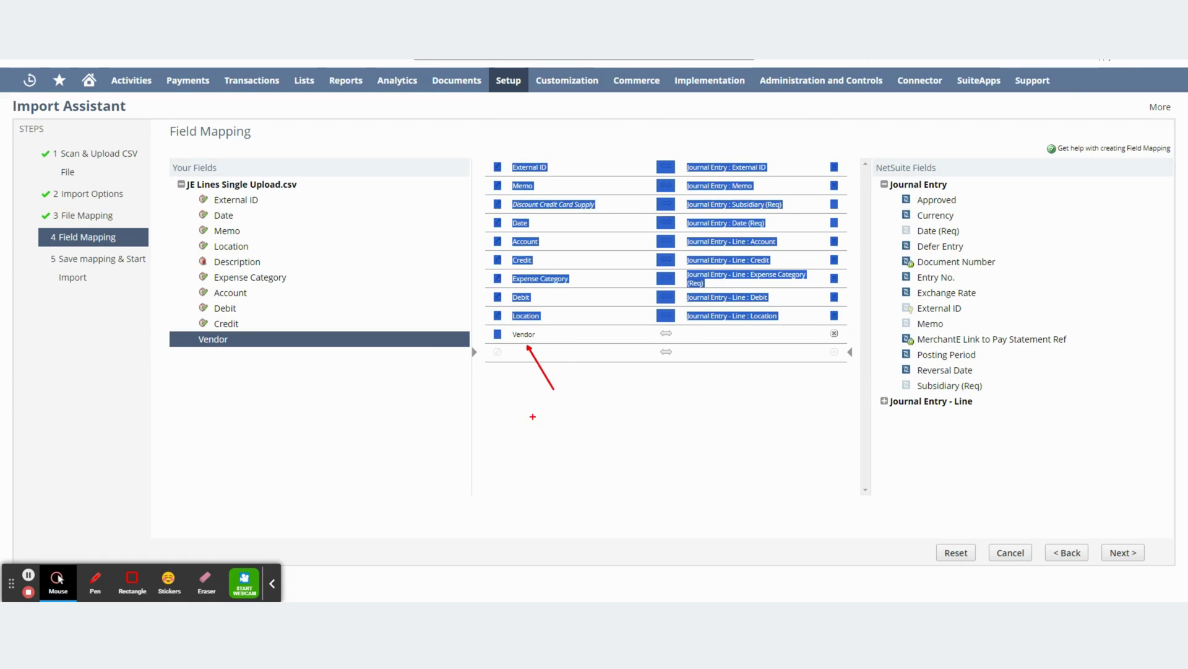
click(745, 332)
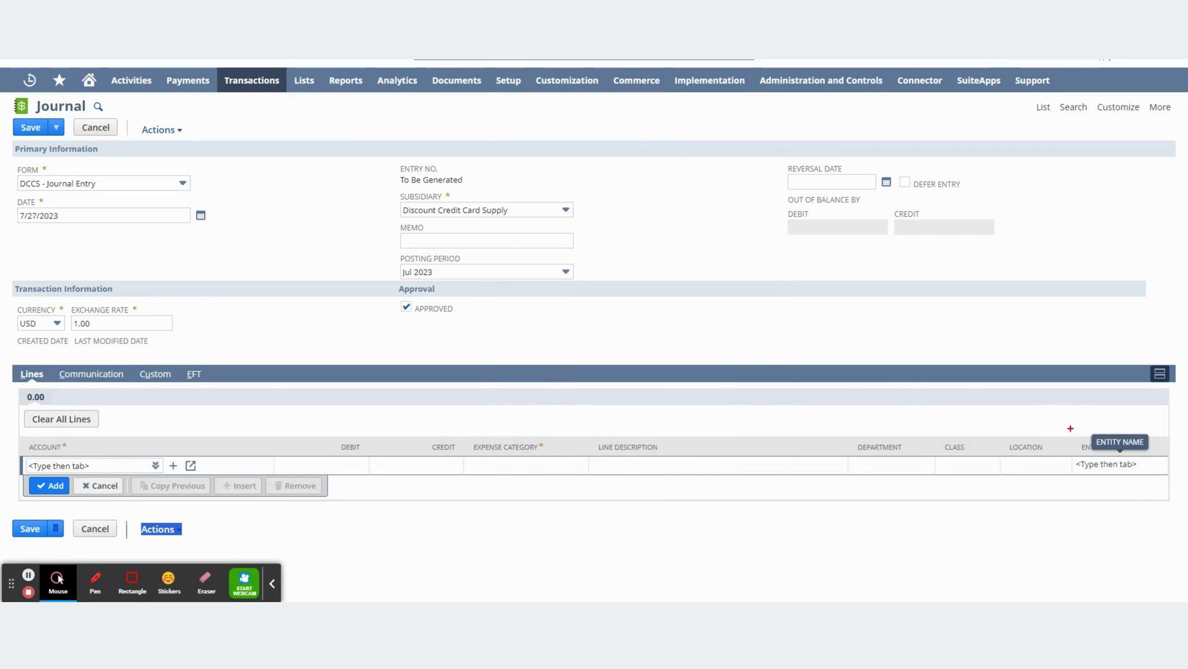
Look up the Entity Name column in the journal form's lines and return to the field mapping.
drag(1065, 425, 1180, 515)
drag(1066, 426, 1155, 490)
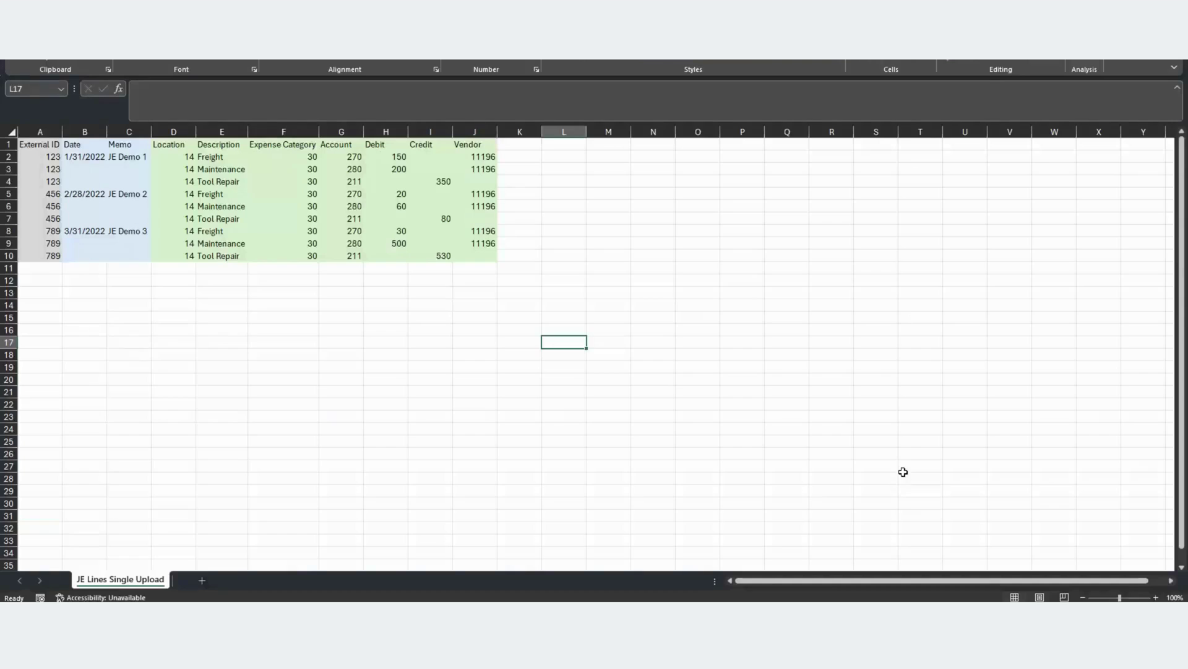
key(alt+Tab)
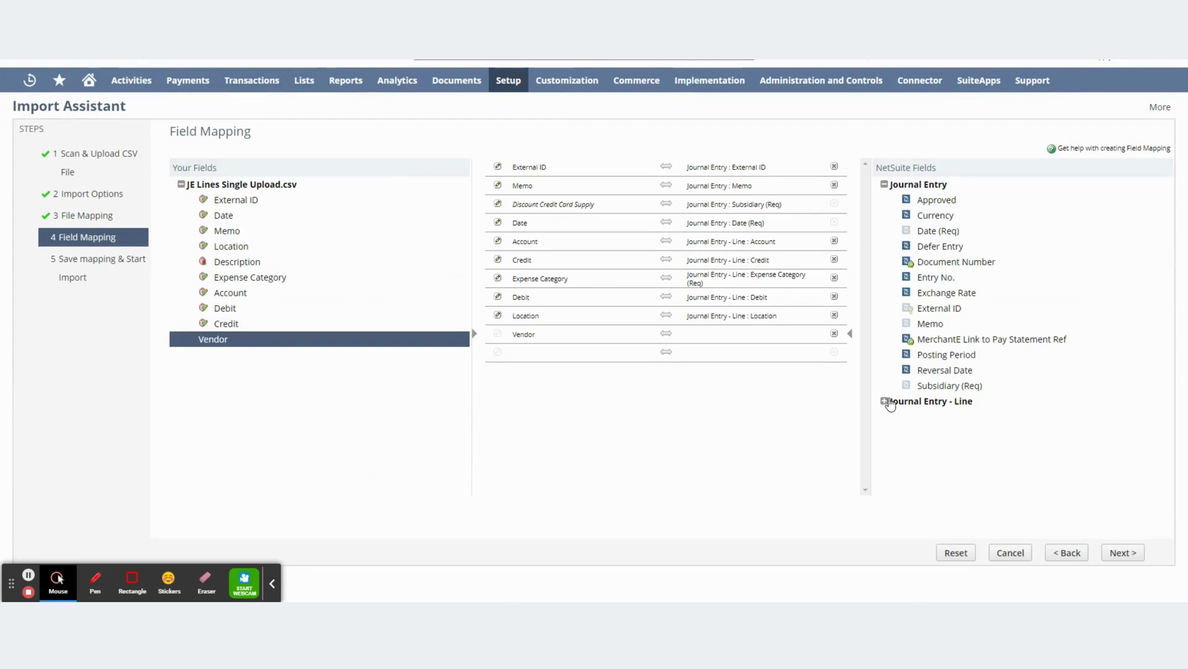
Map the CSV file's Vendor field to Entity Name under Journal Entry - Line.
click(886, 401)
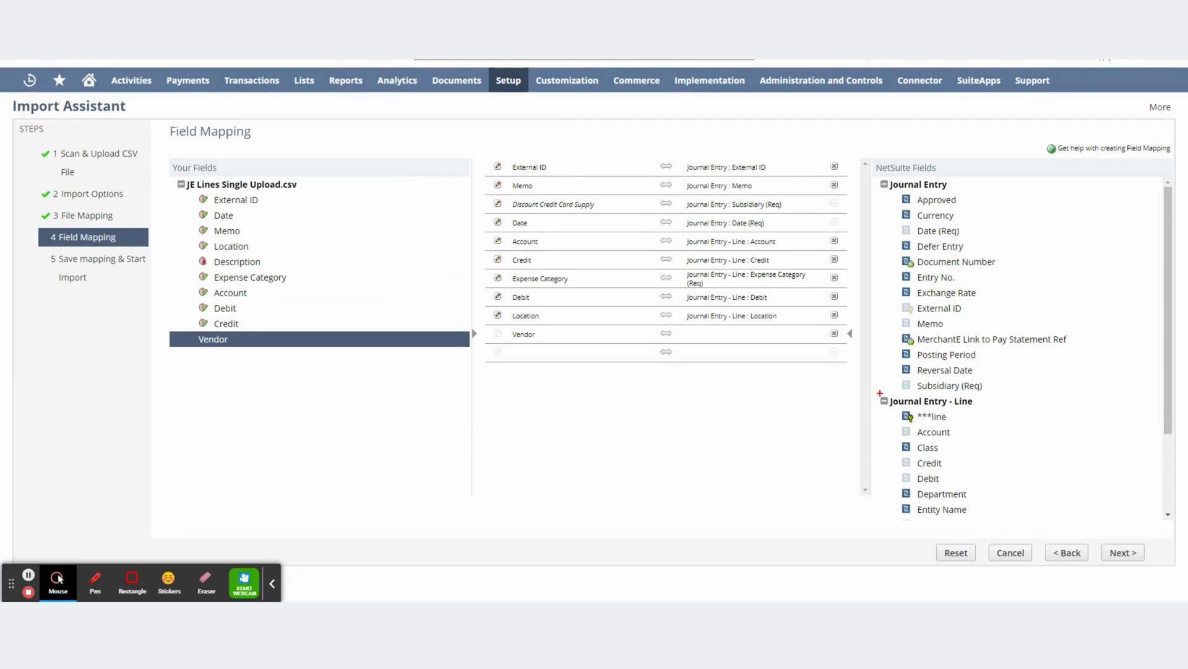
drag(875, 382, 978, 413)
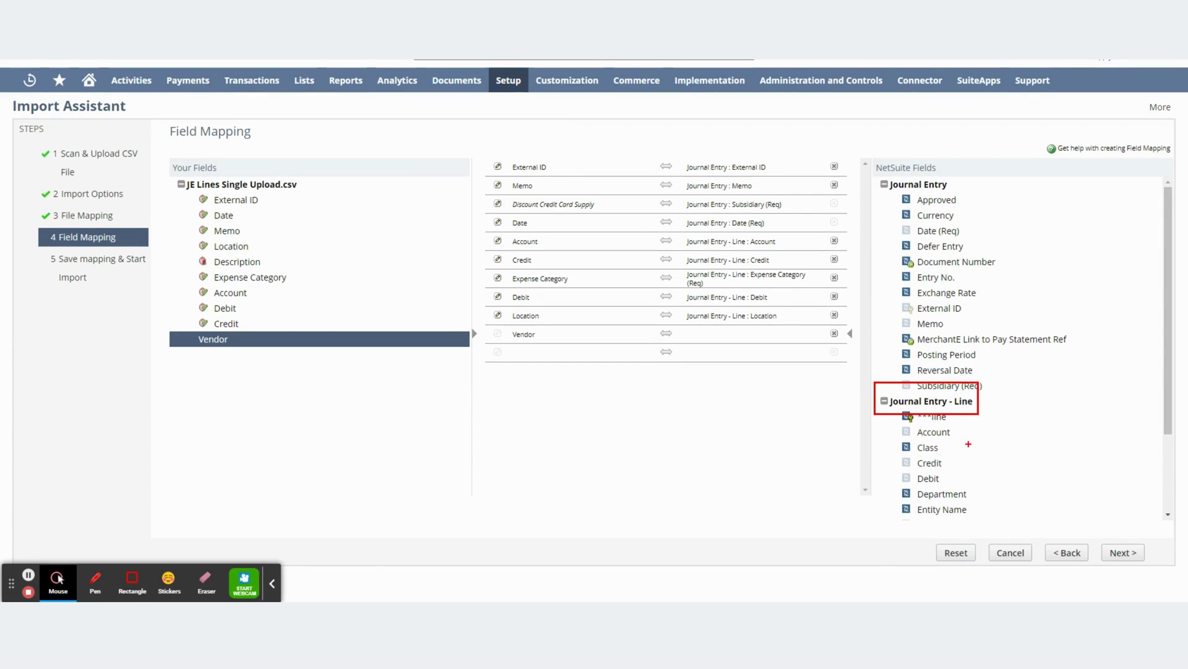
drag(1167, 343, 1166, 459)
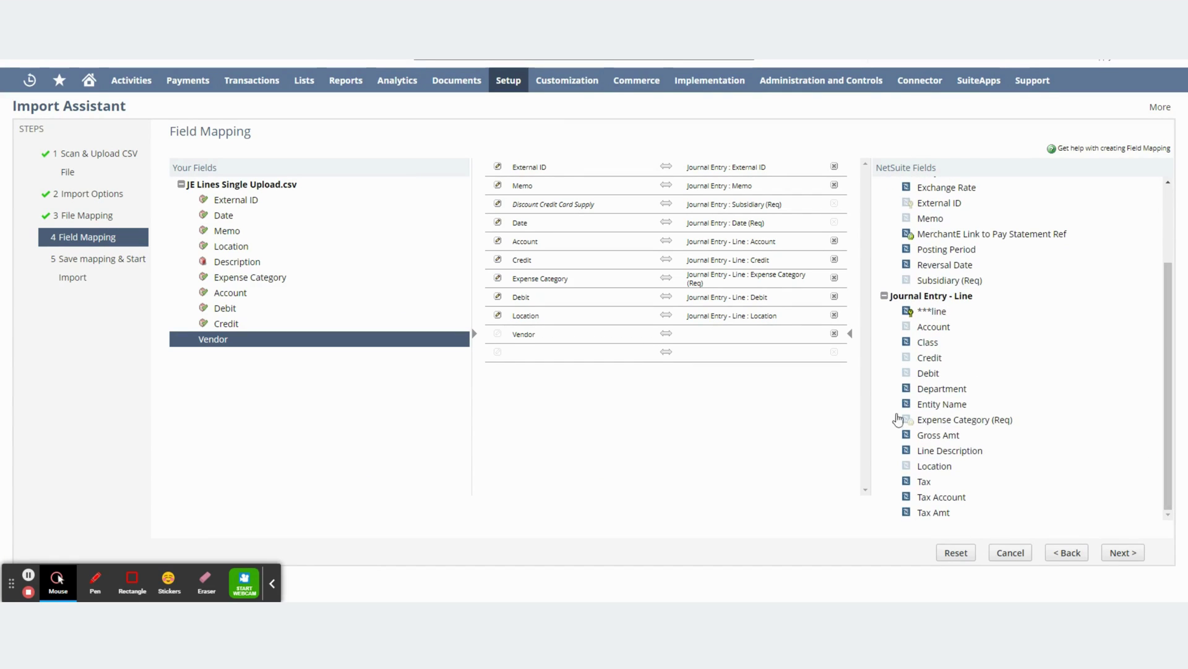
click(945, 407)
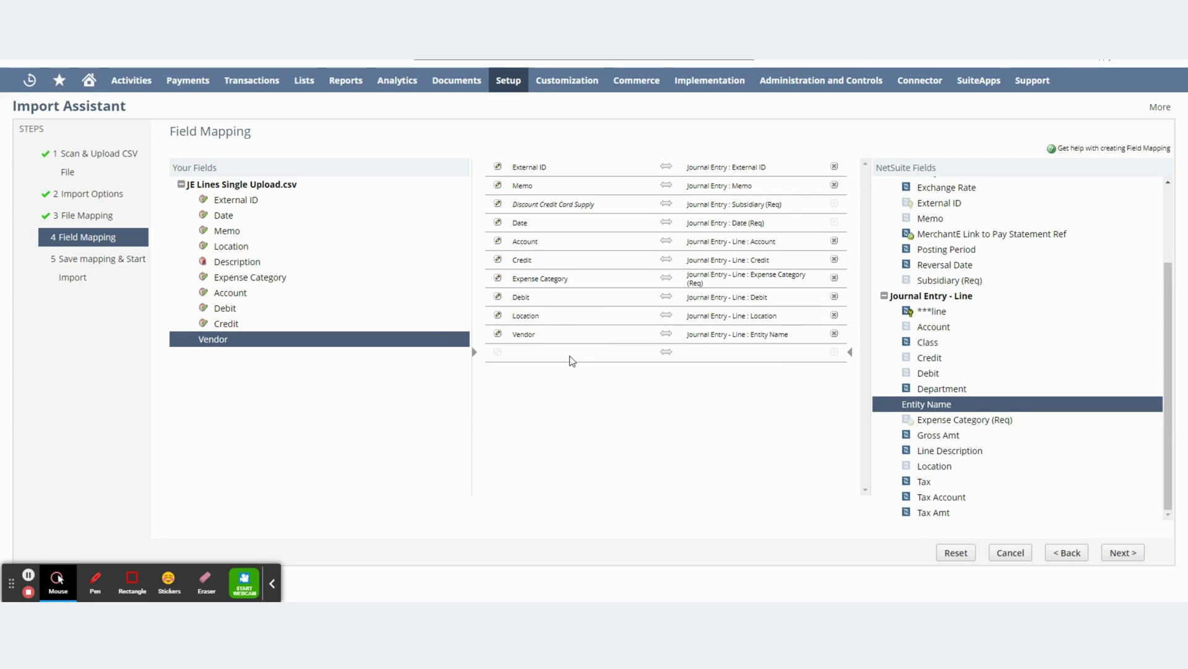
Map the CSV file's Description field to Line Description under Journal Entry - Line, checking that column in the journal form.
click(224, 262)
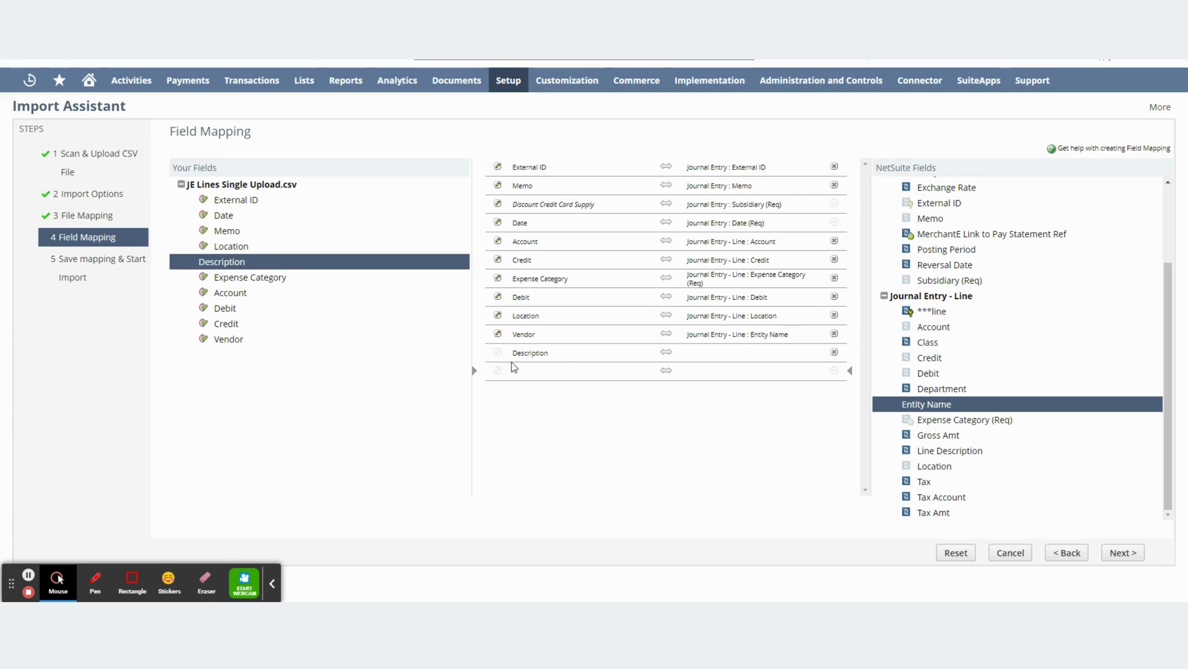
click(564, 359)
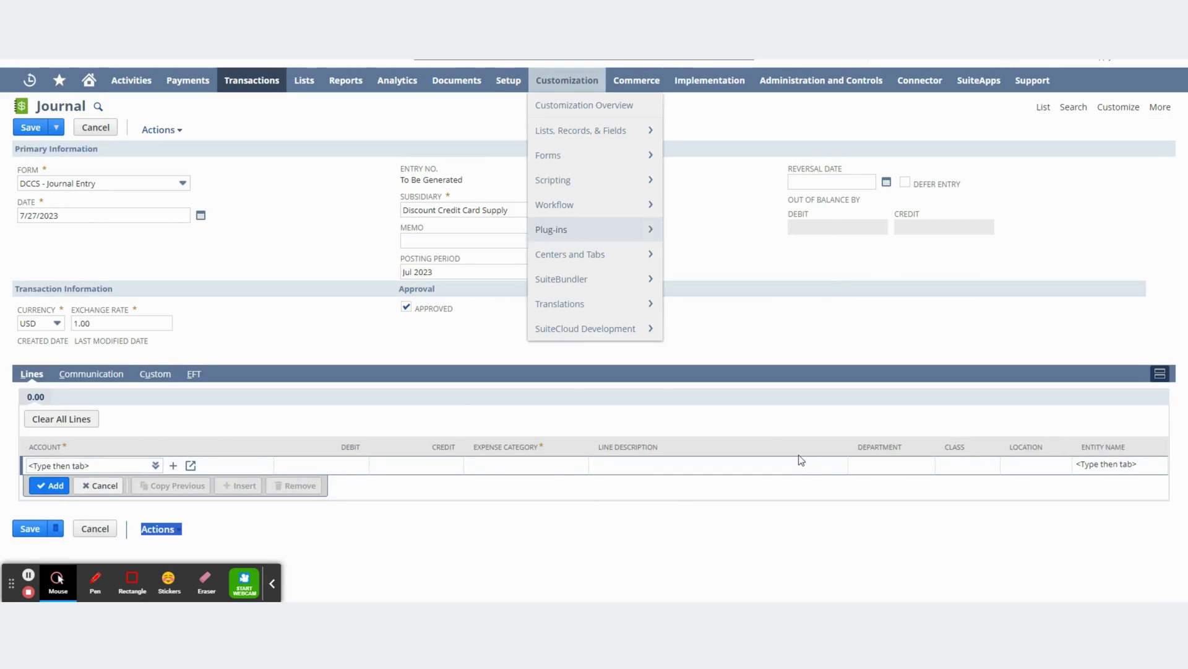
click(621, 468)
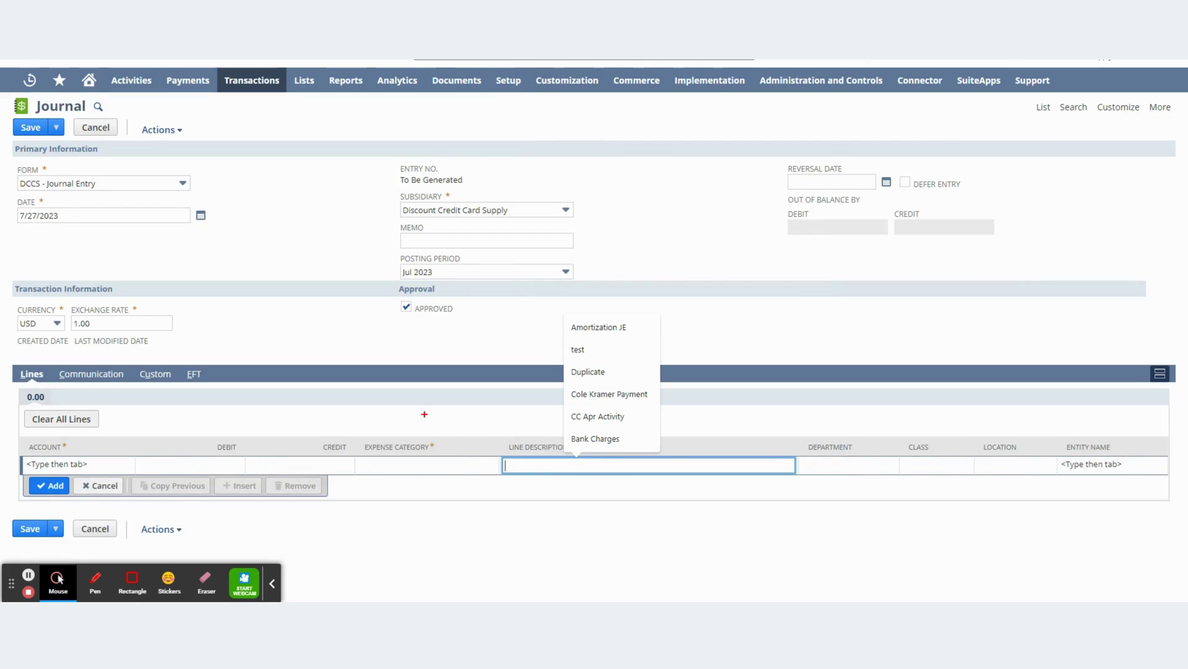
mouse_move(1, 348)
mouse_down()
mouse_move(960, 553)
mouse_move(1180, 554)
mouse_up()
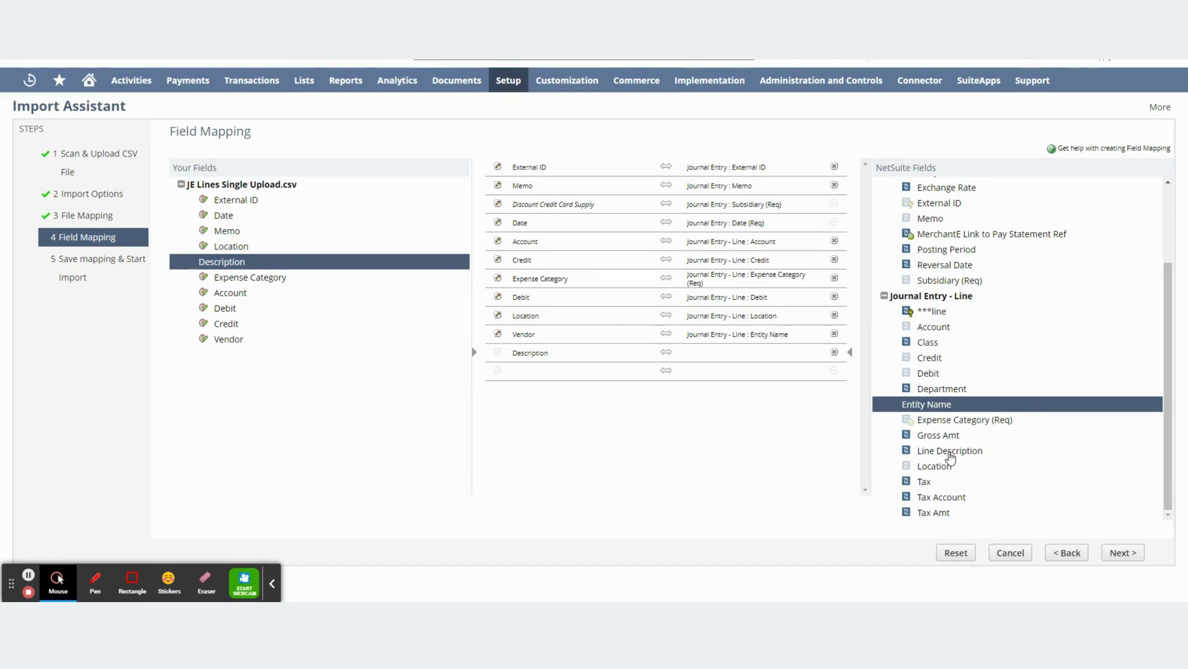
drag(951, 453, 558, 356)
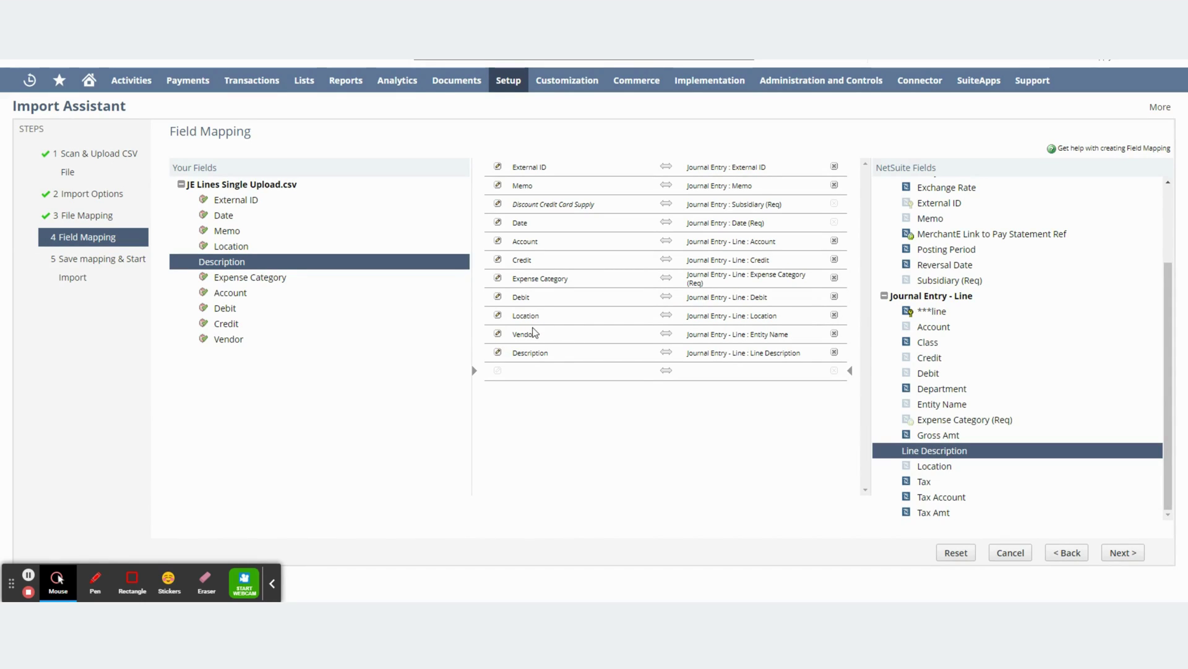
Set the reference type of the mapped Location field to Internal ID.
click(498, 317)
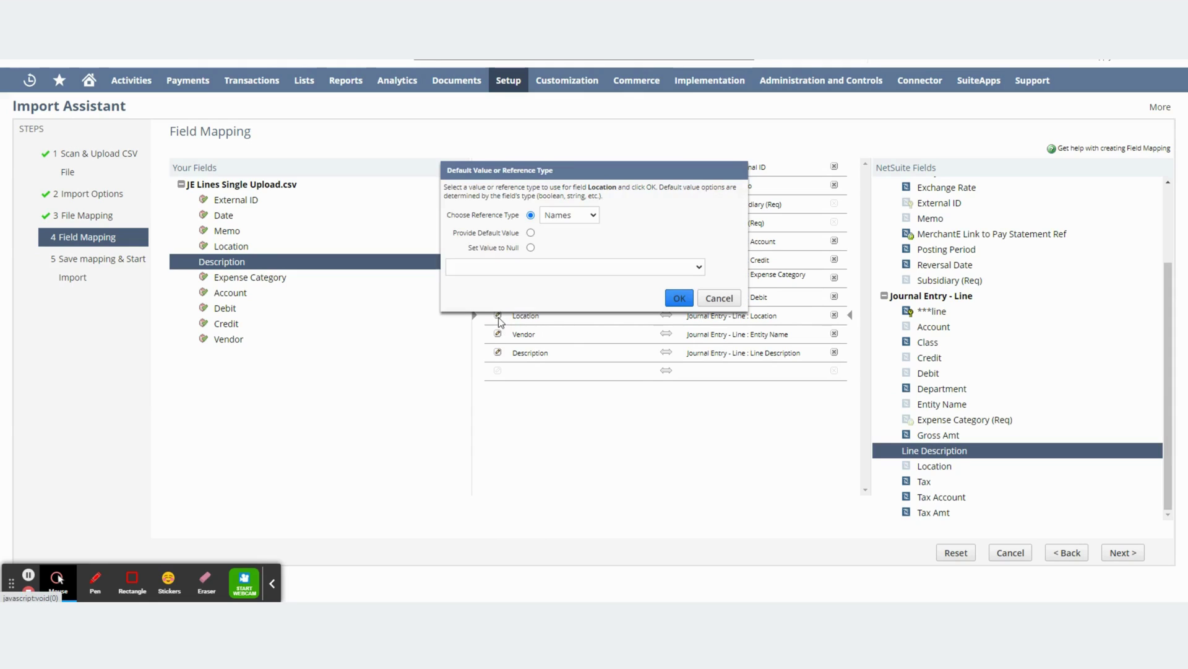
click(570, 218)
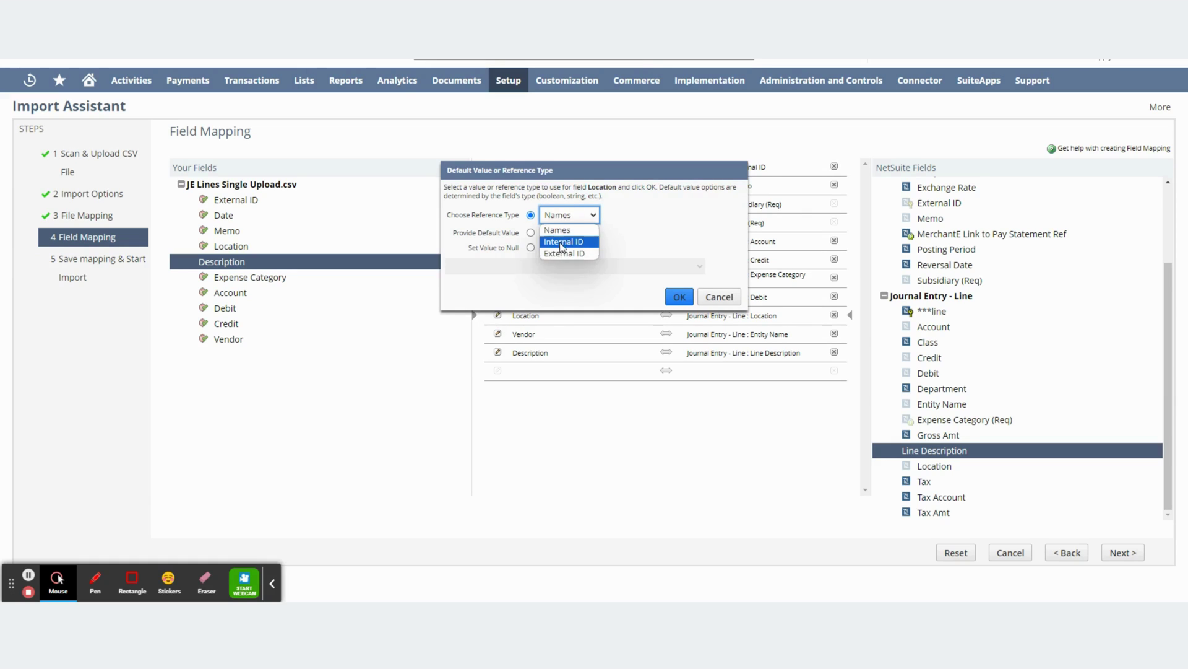
click(562, 242)
click(679, 296)
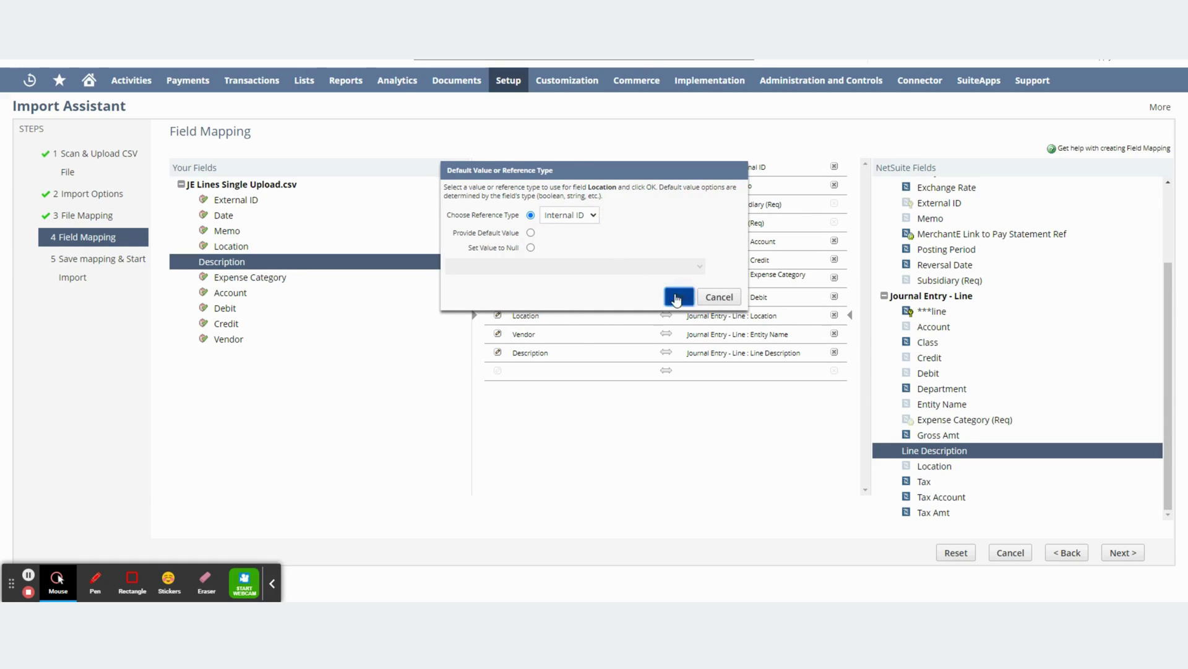
Set the reference type of the mapped Expense Category field to Internal ID.
click(497, 279)
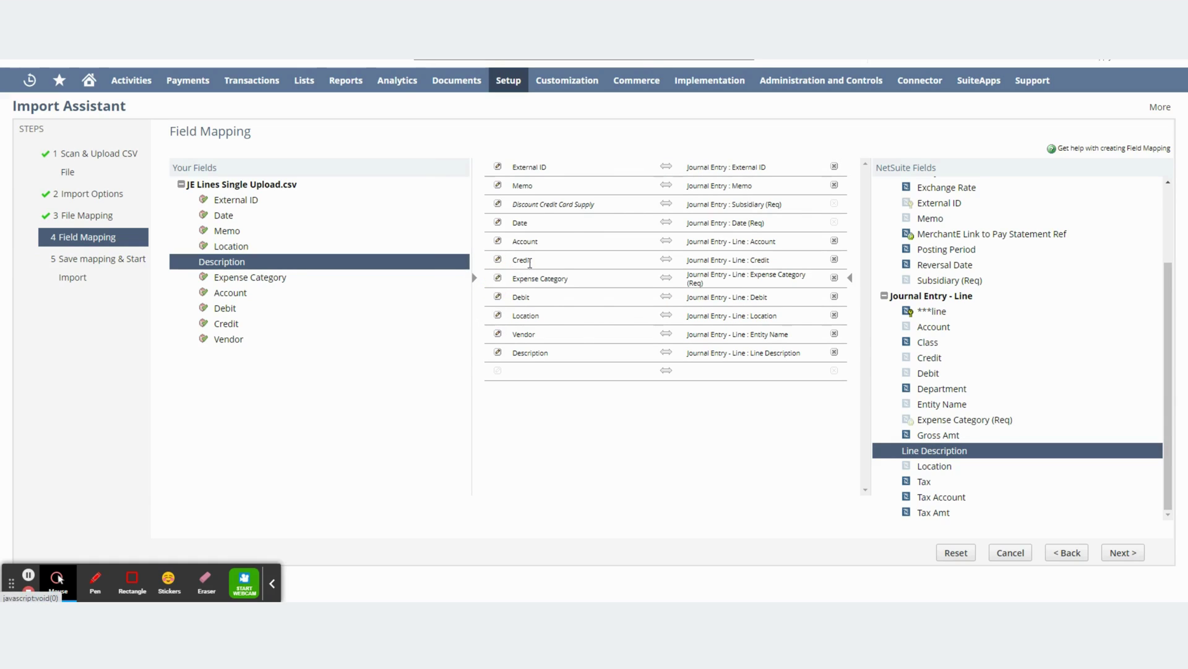
click(567, 216)
click(563, 242)
click(675, 277)
Set the reference type of the mapped Account field to Internal ID.
click(498, 240)
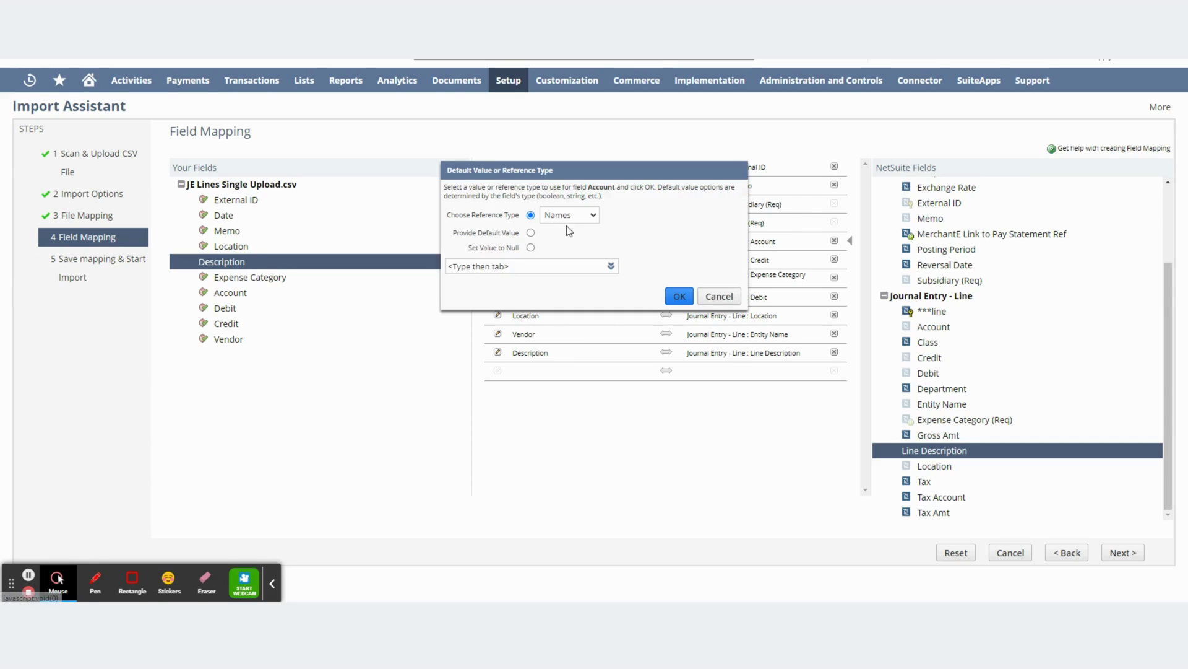
click(566, 216)
click(563, 241)
click(678, 295)
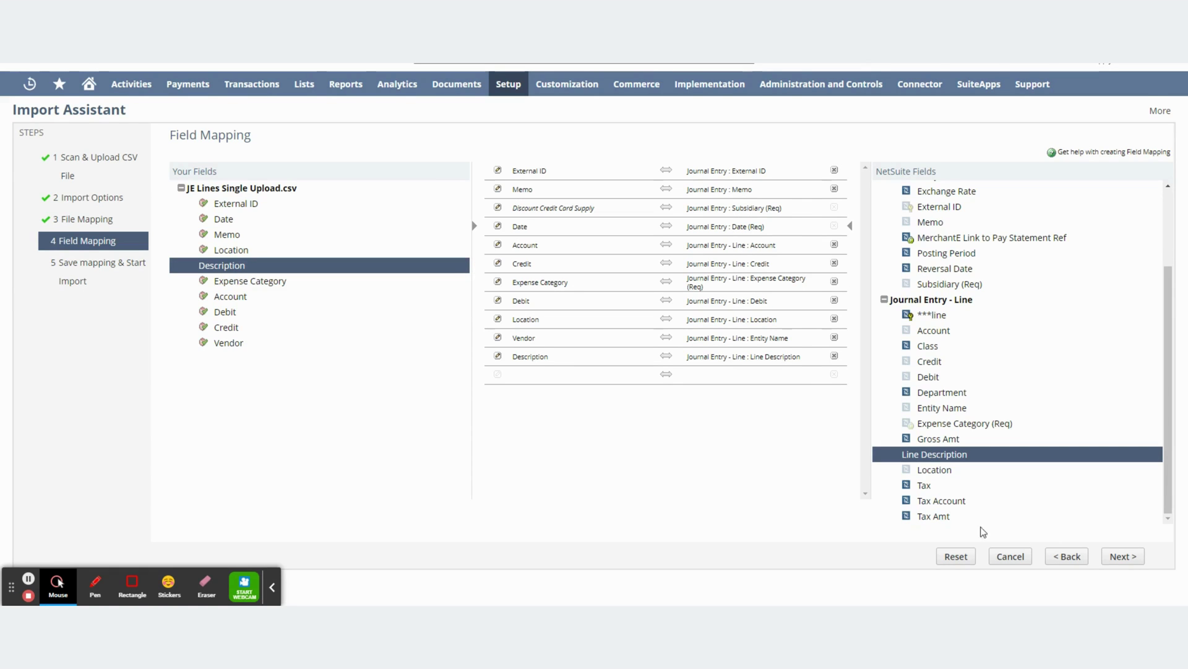
Finish the field mapping and run the import without saving the import map, accepting the confirmation.
click(1120, 556)
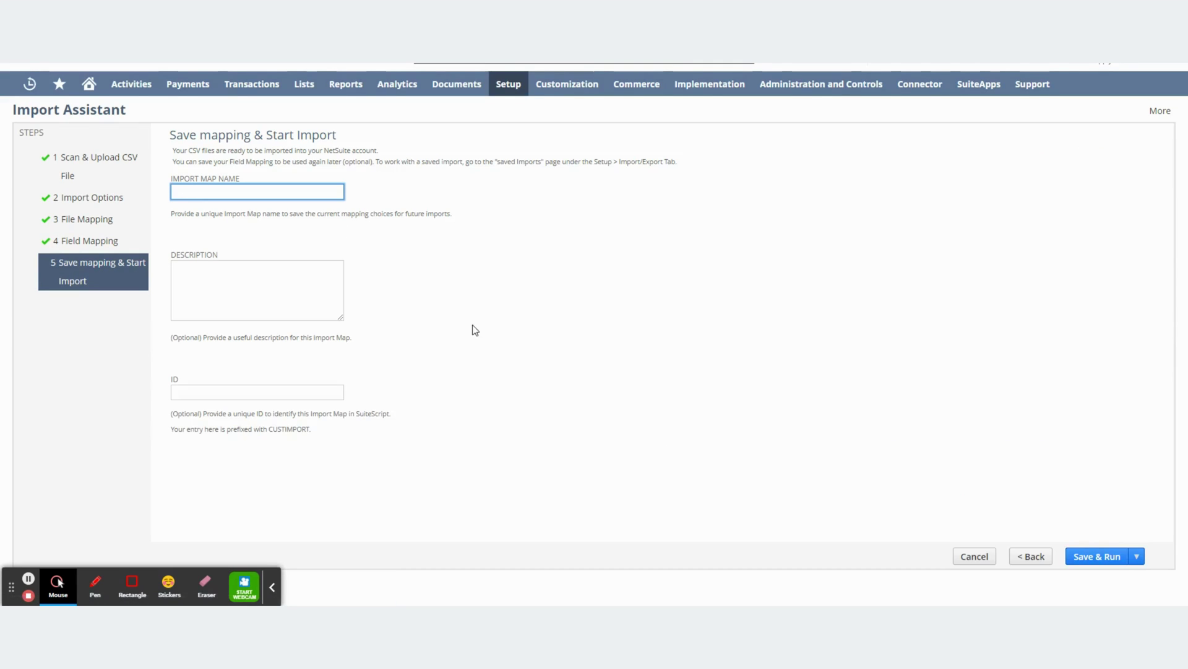
mouse_move(1081, 555)
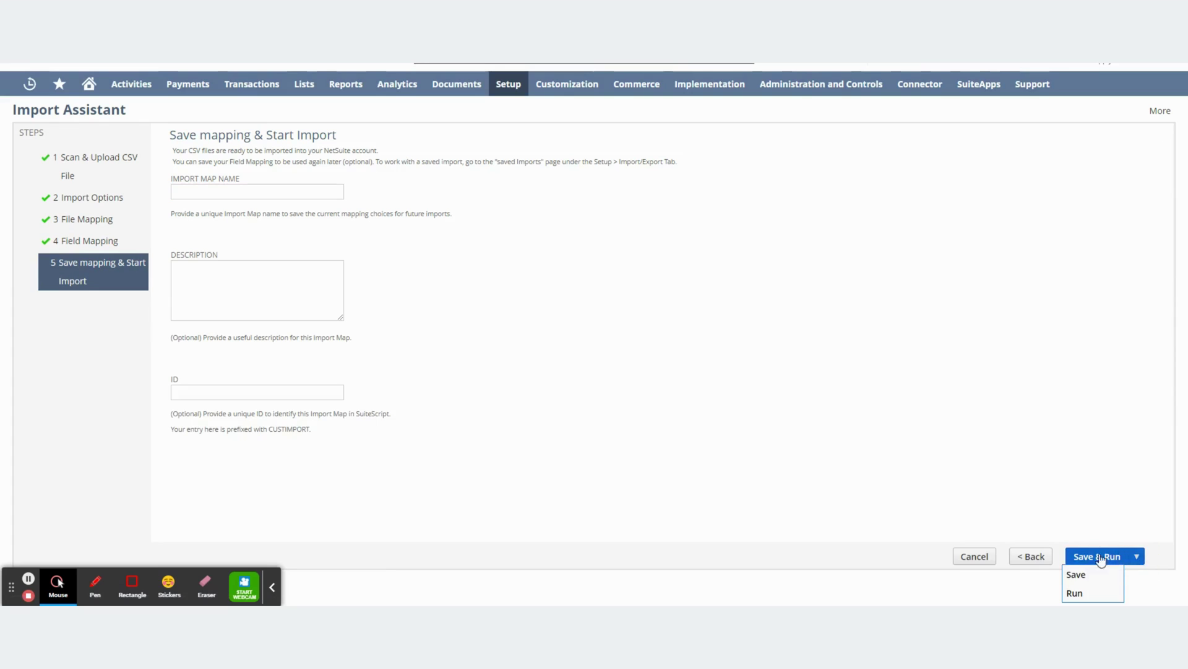
click(1077, 595)
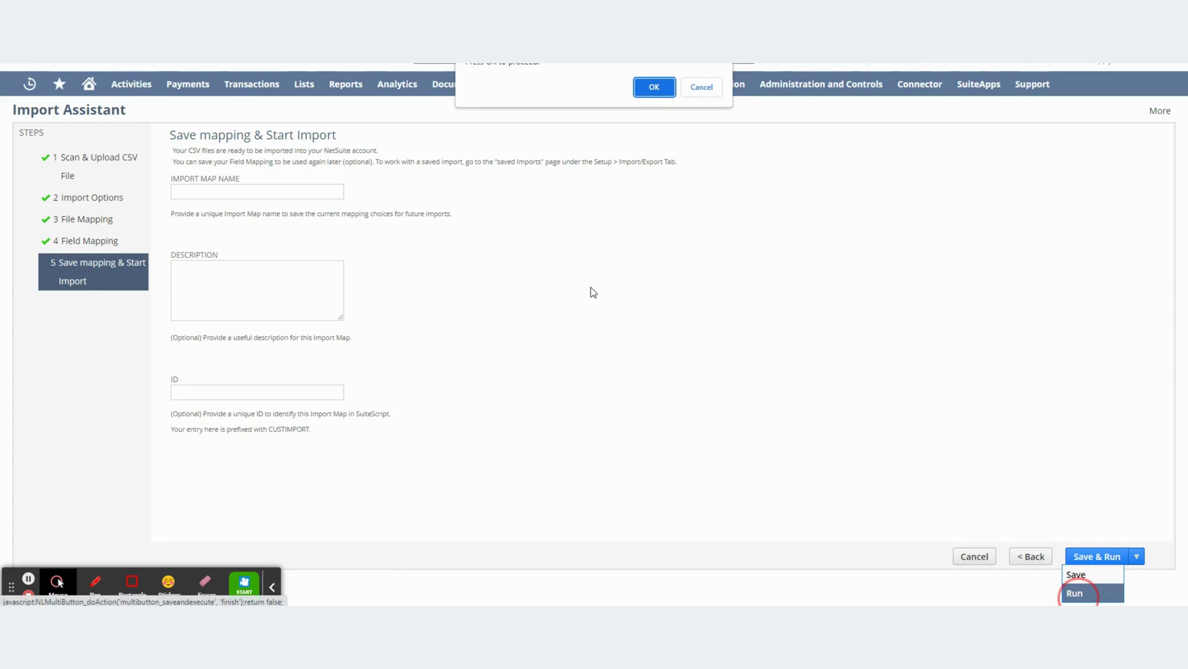
click(650, 87)
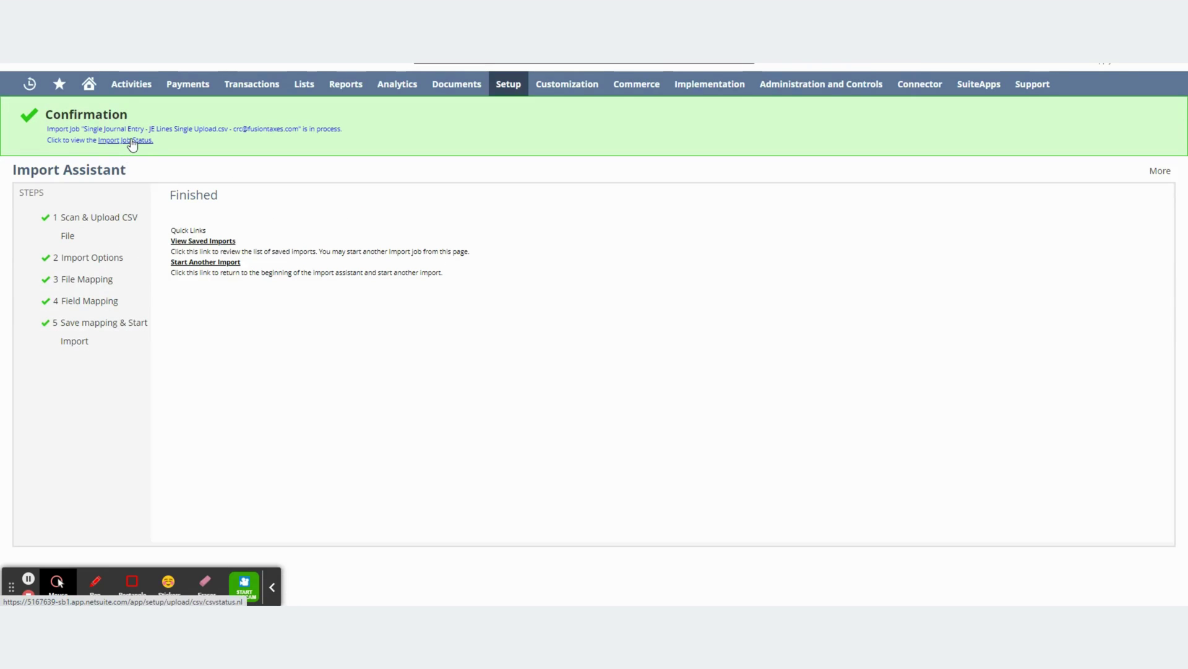
Open the import job status and refresh it until the JE Lines Single Upload job finishes, checking its status and message.
click(132, 140)
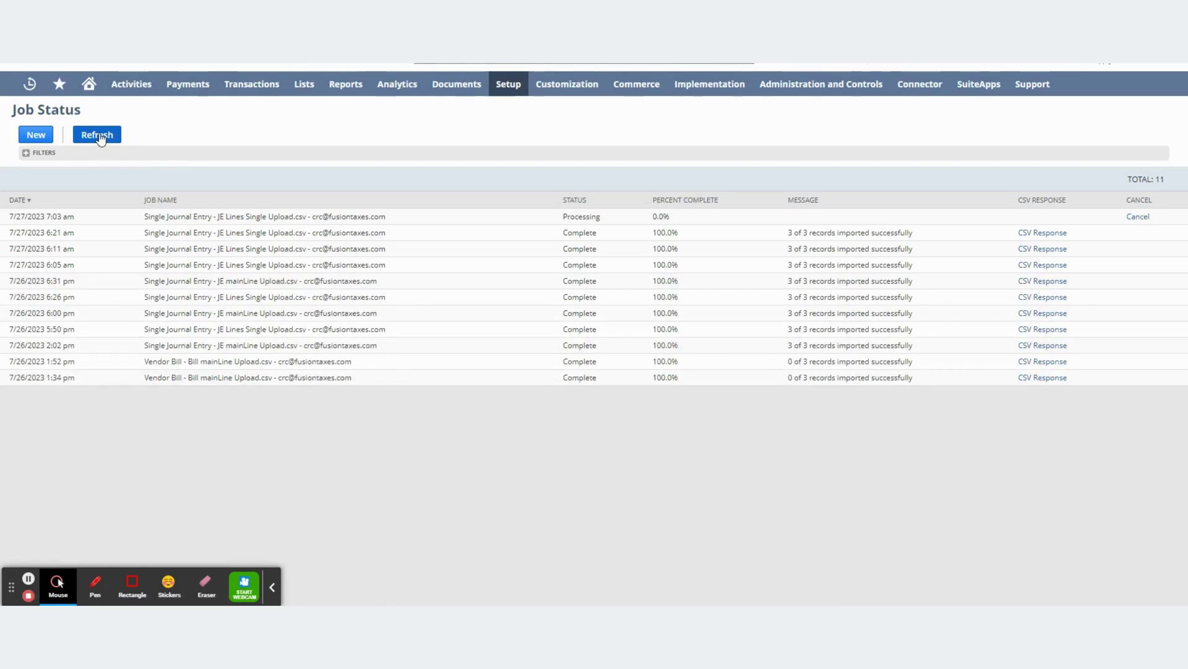
click(99, 136)
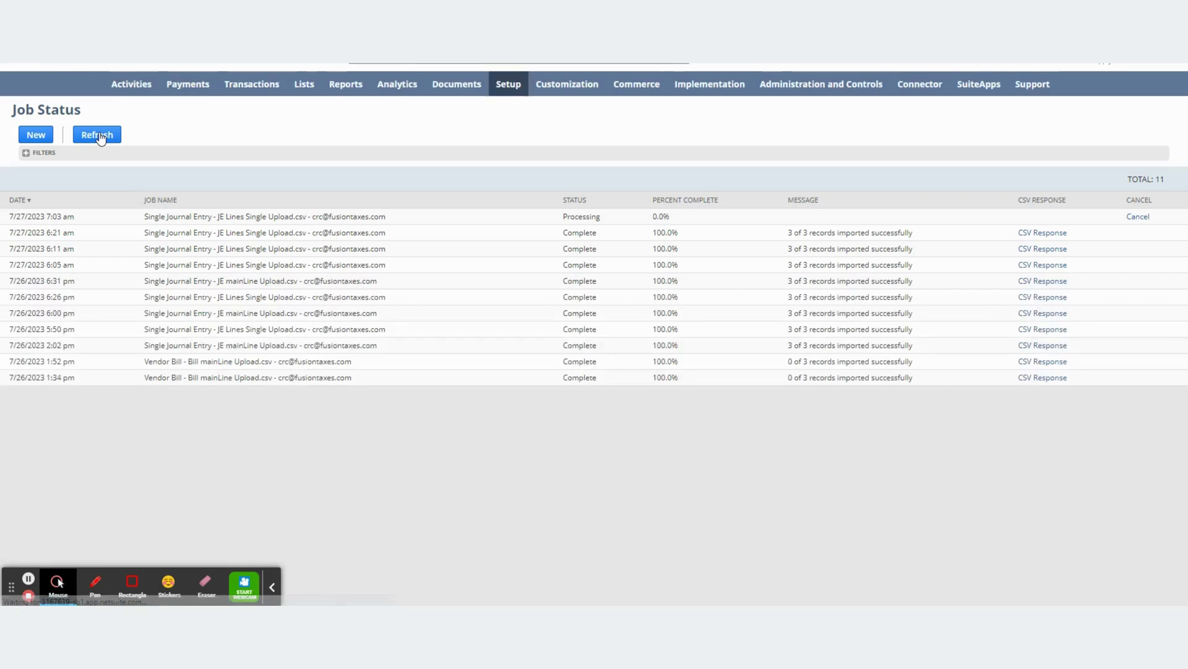
click(99, 136)
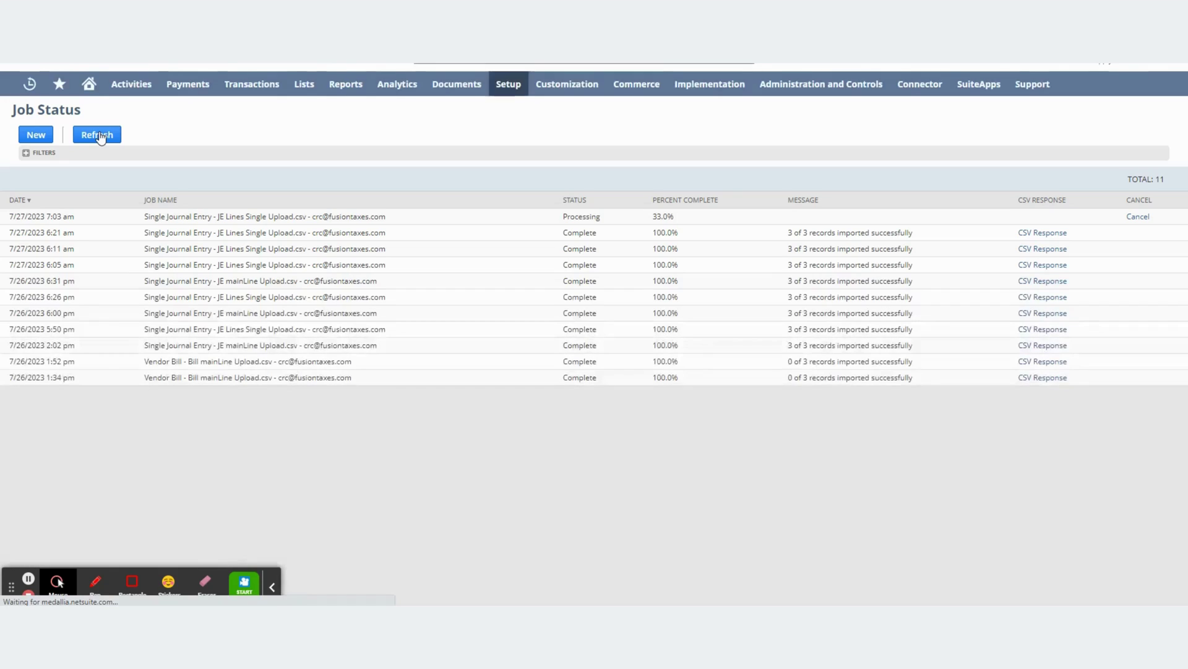
click(99, 136)
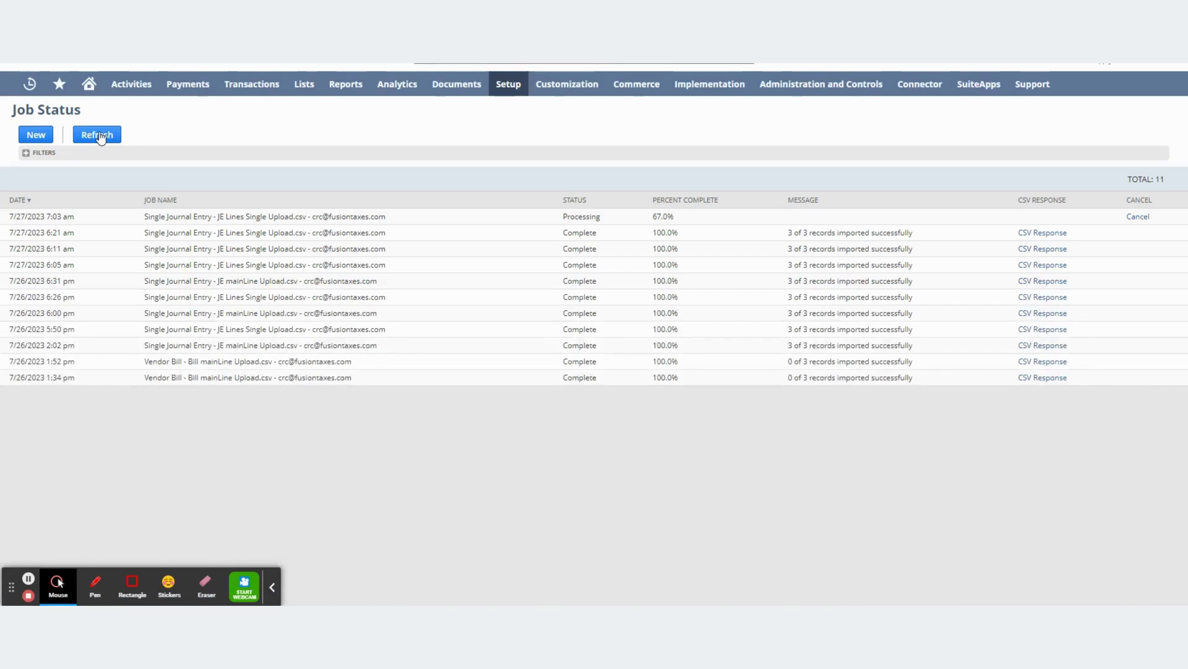
click(99, 136)
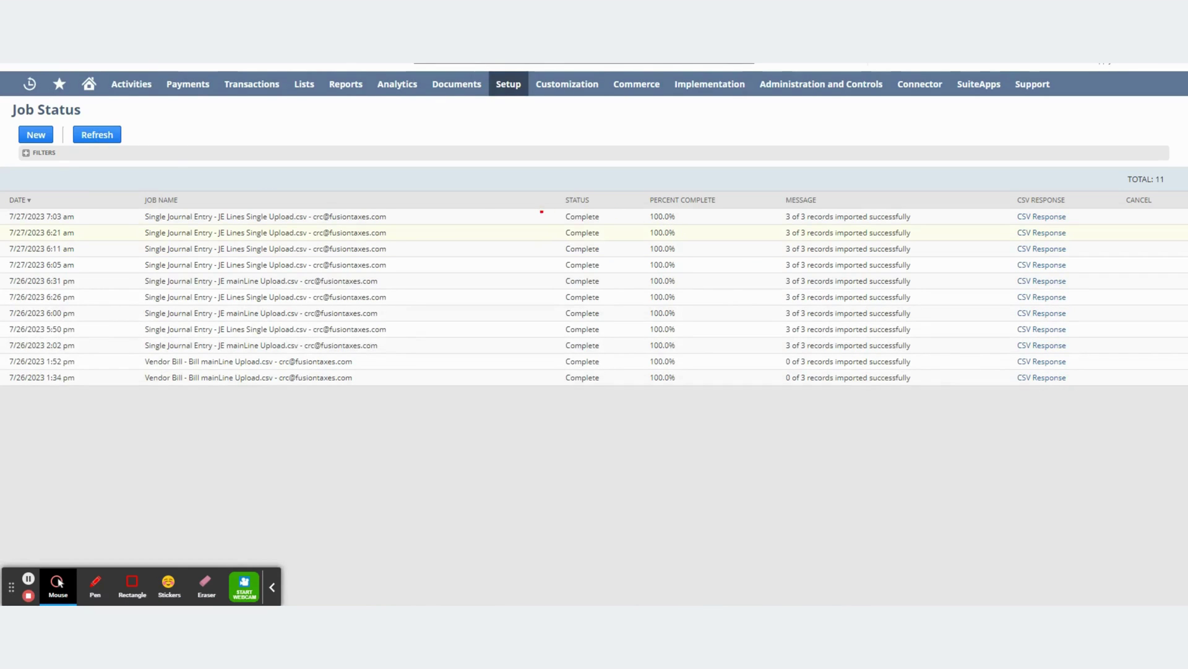
drag(541, 211, 953, 224)
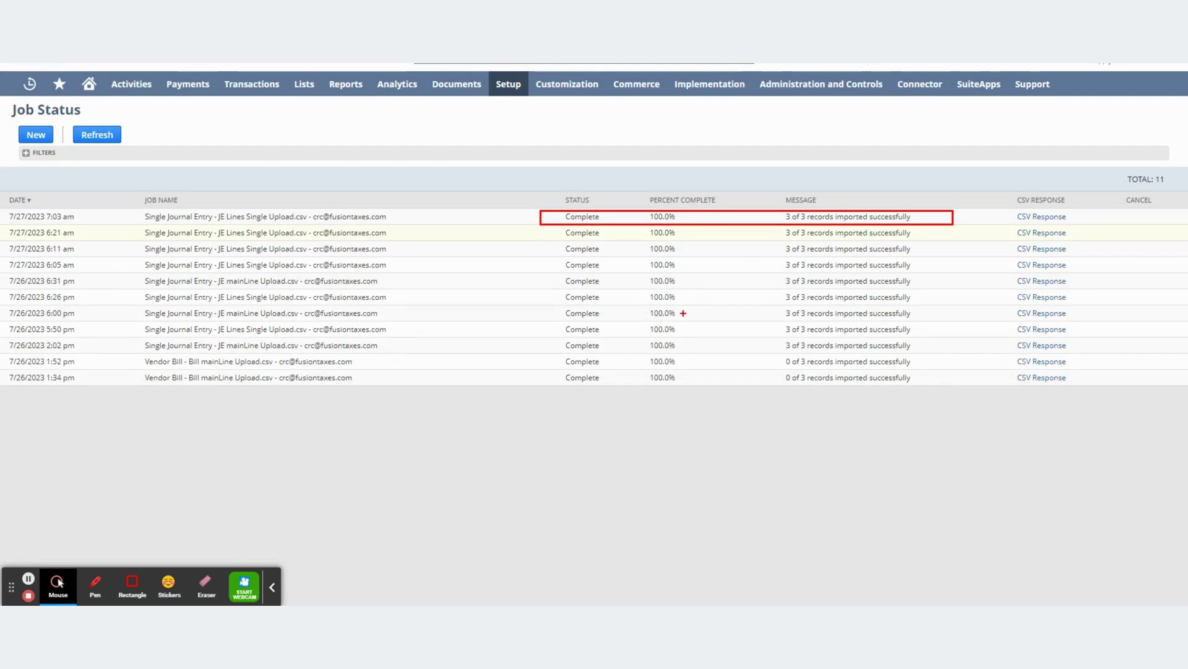
Open the list of journal entries and examine the imported entries dated 1/31/2022, 2/28/2022 and 3/31/2022.
mouse_move(252, 84)
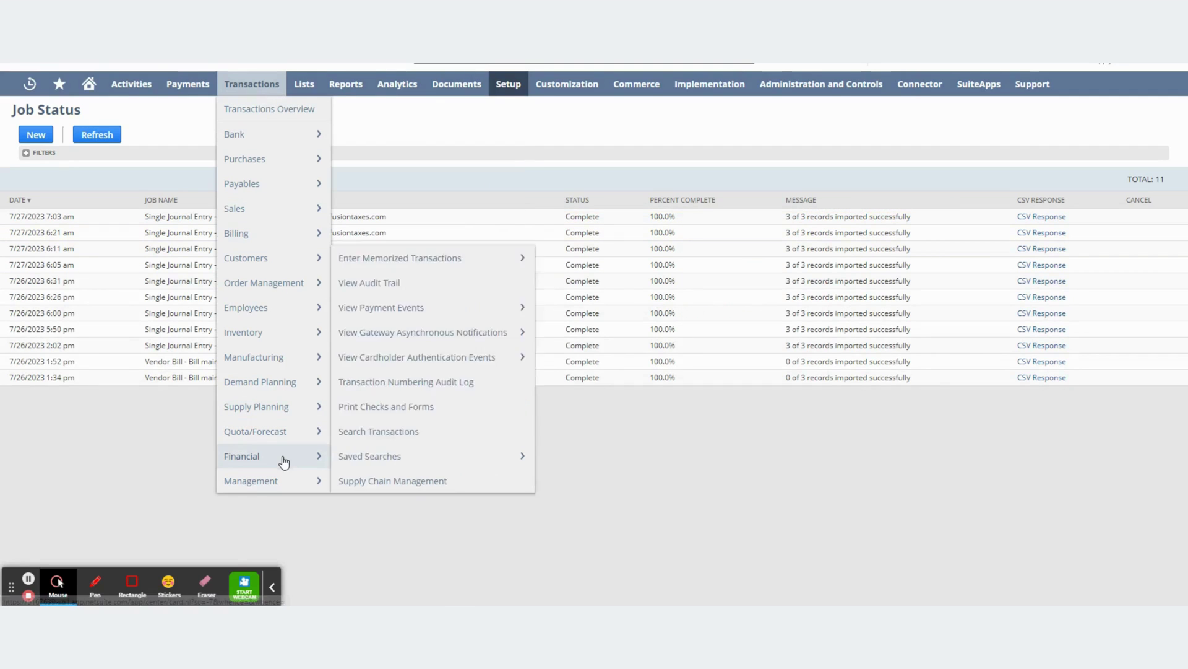
mouse_move(283, 459)
mouse_move(512, 458)
click(560, 457)
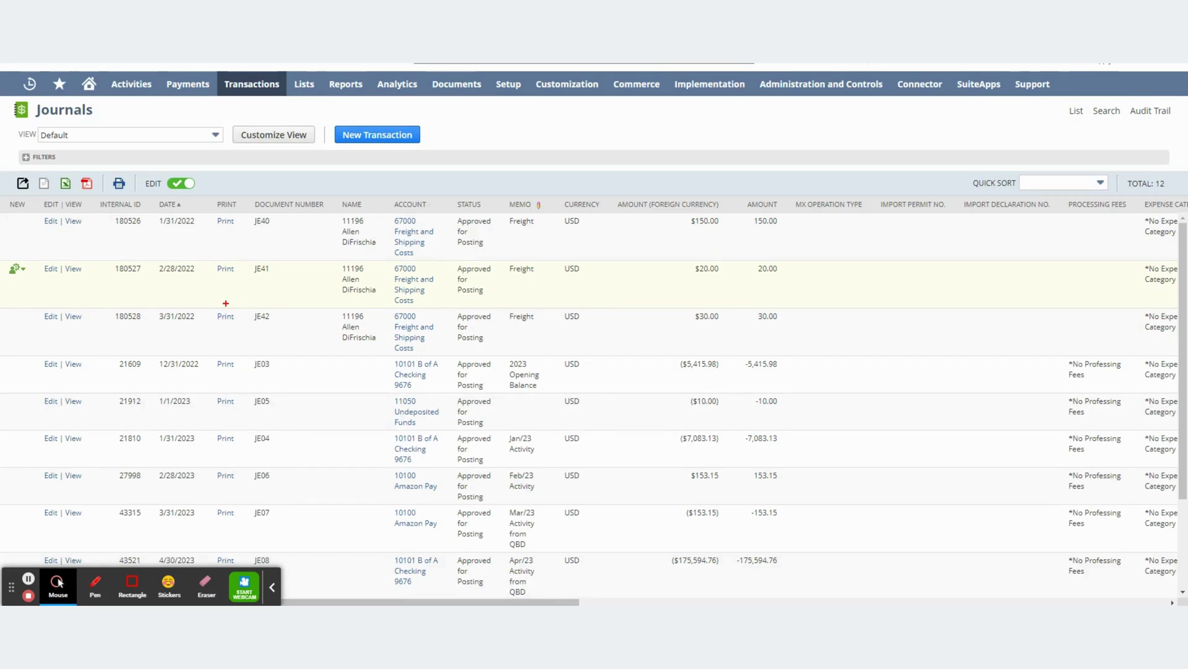
mouse_move(35, 211)
mouse_down()
mouse_move(741, 342)
mouse_move(1162, 358)
mouse_move(1147, 355)
mouse_up()
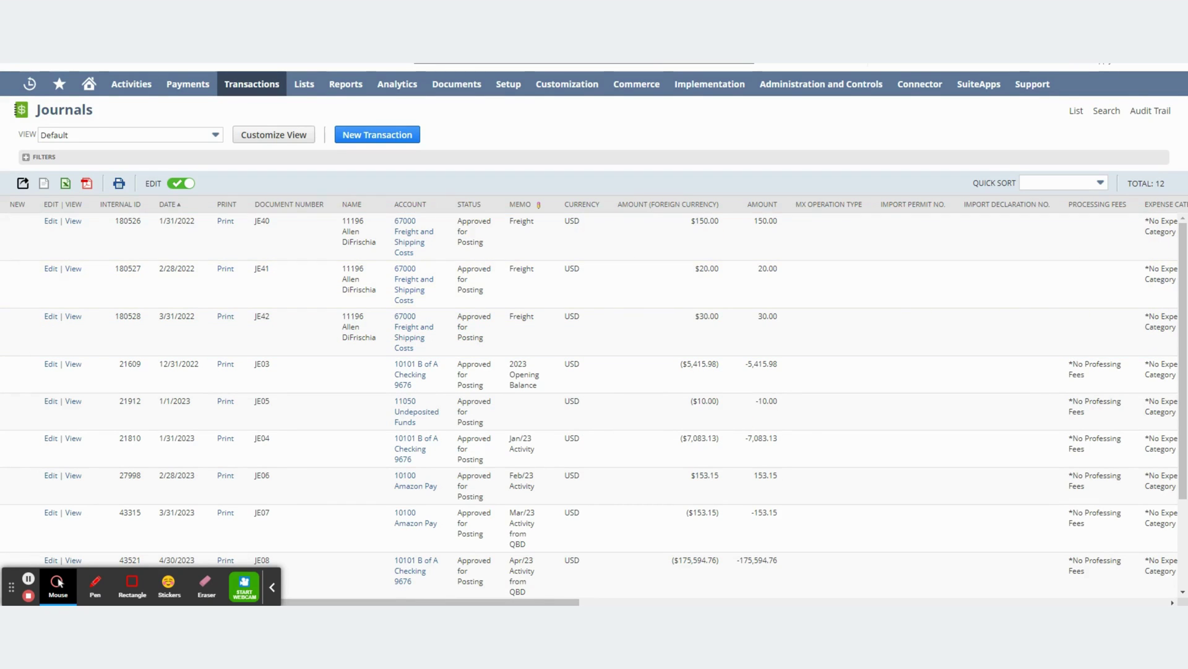
View the 1/31/2022 journal entry, check its date, memo and line columns, and switch to the source CSV in Excel for comparison.
click(73, 221)
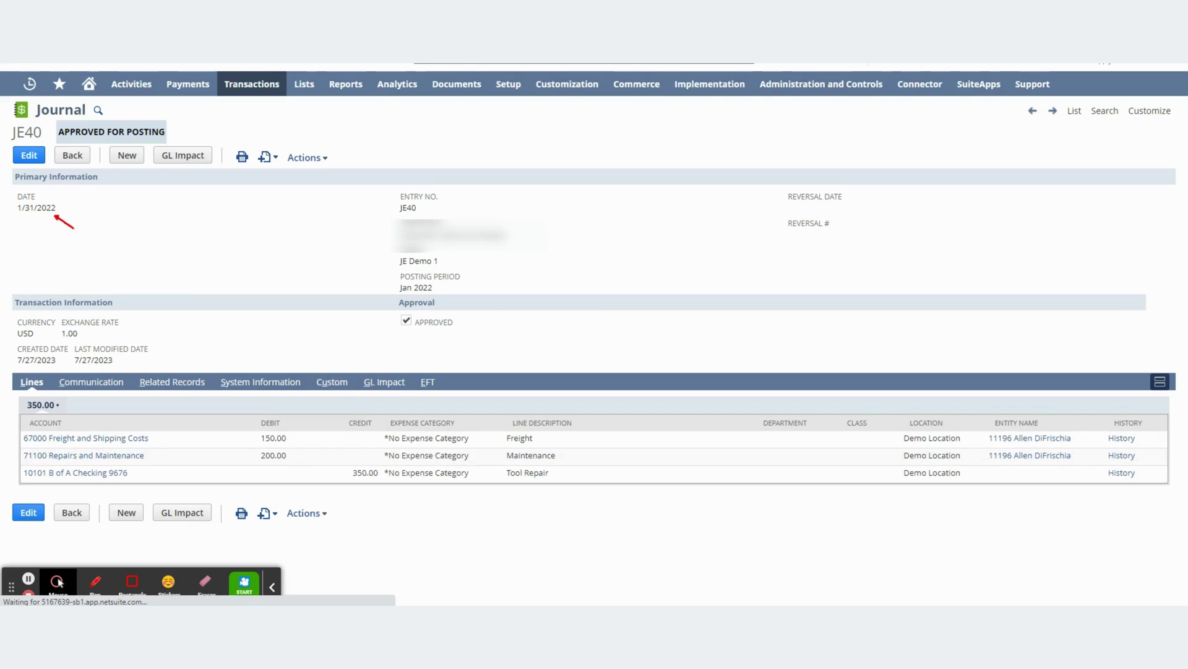
drag(364, 270, 396, 260)
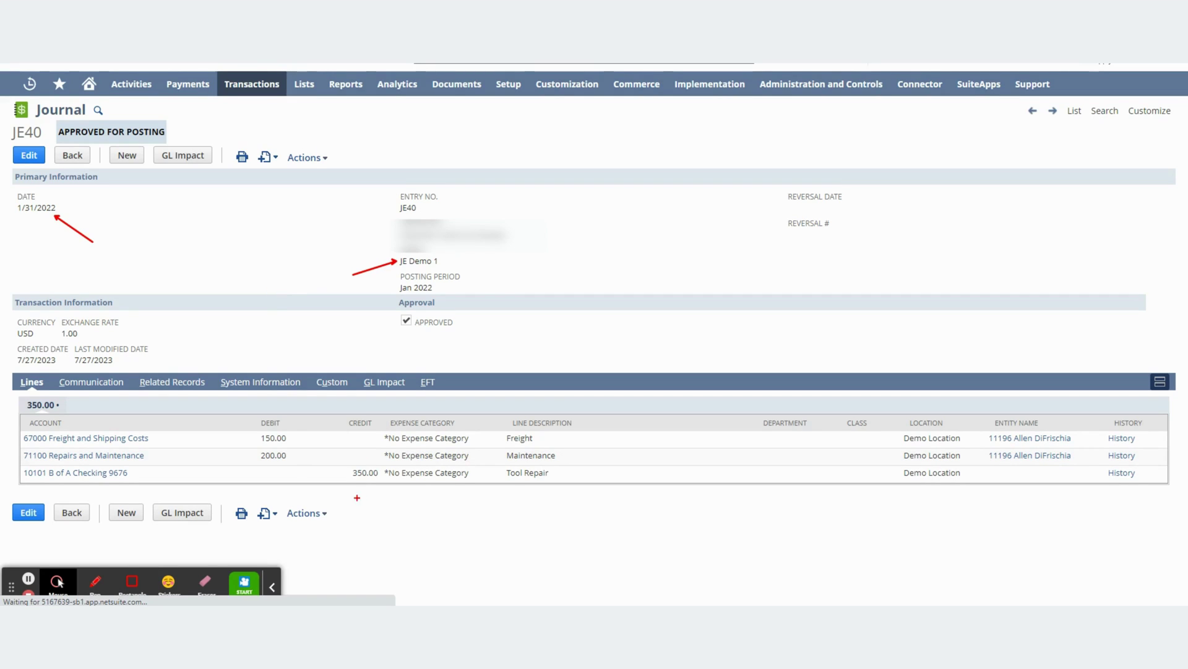
mouse_move(241, 411)
mouse_down()
mouse_move(323, 434)
mouse_move(395, 482)
mouse_up()
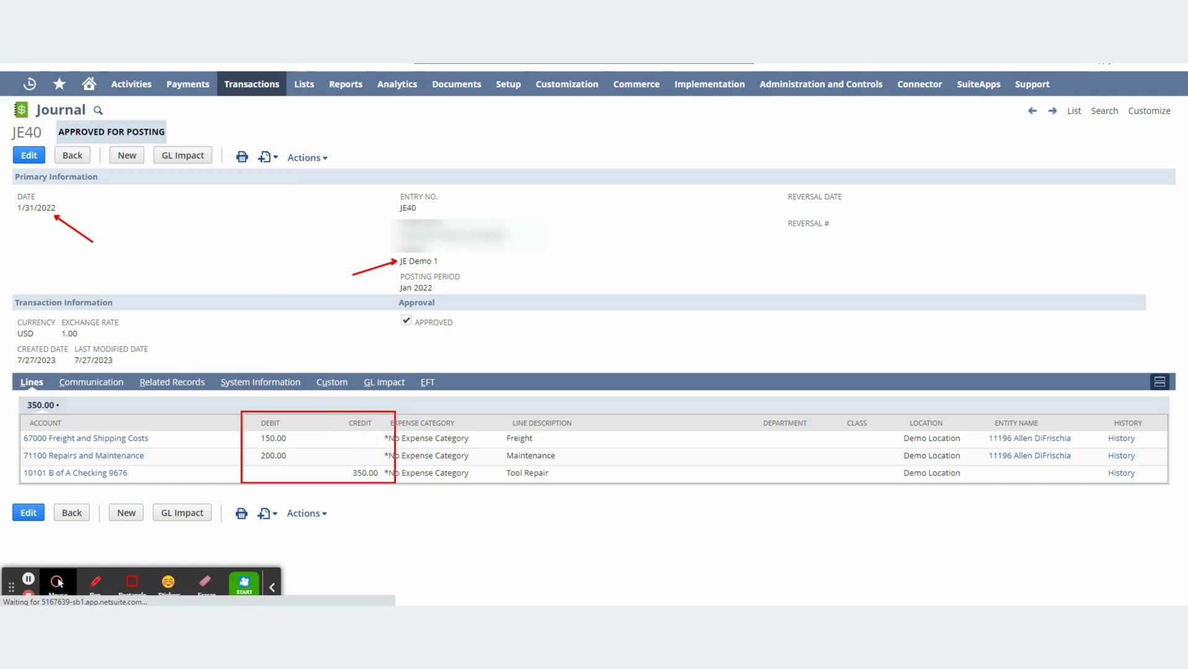
mouse_move(24, 413)
mouse_down()
mouse_move(180, 508)
mouse_move(175, 498)
mouse_up()
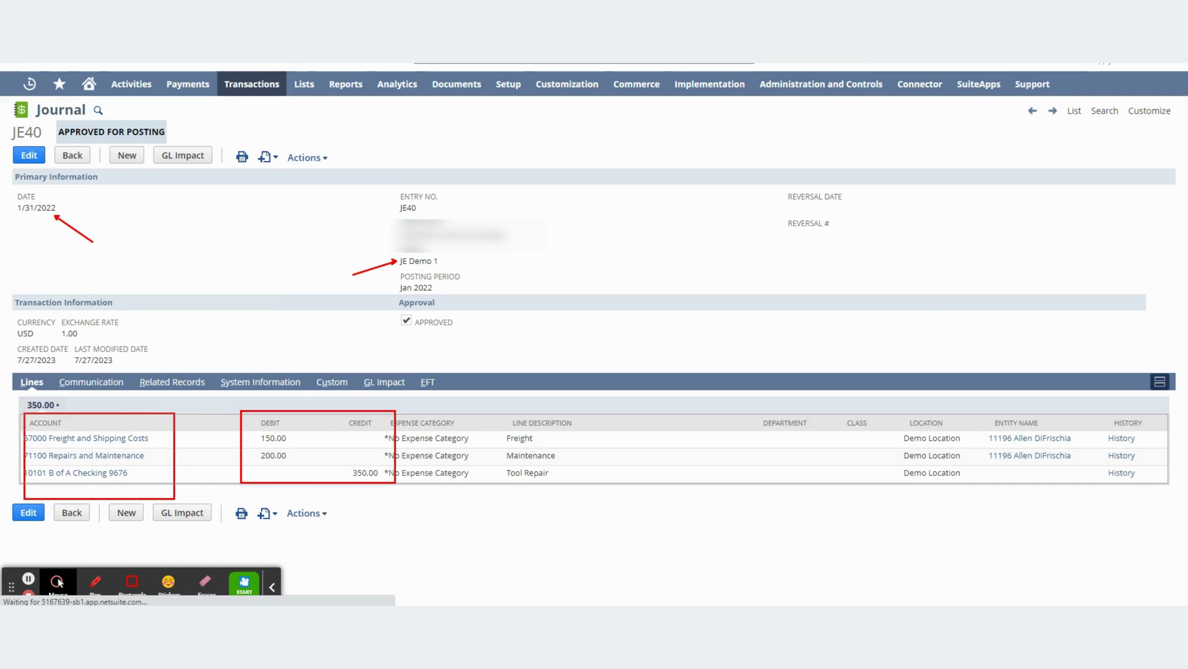
drag(497, 411, 598, 492)
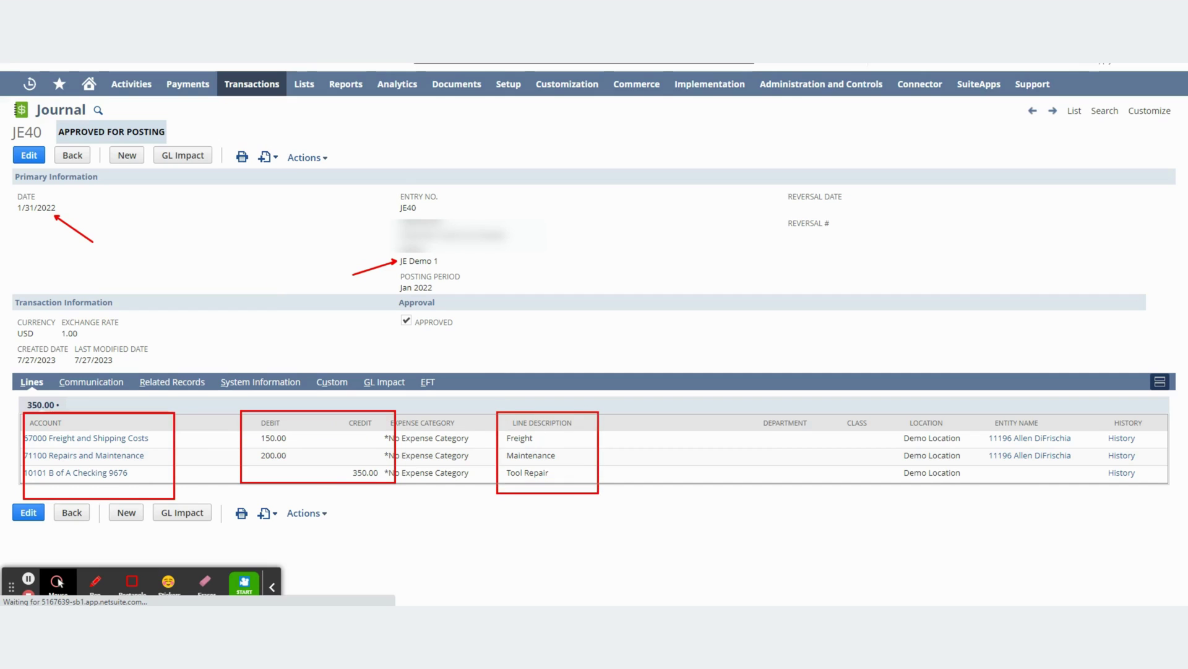
mouse_move(895, 408)
mouse_down()
mouse_move(1126, 490)
mouse_move(1107, 485)
mouse_up()
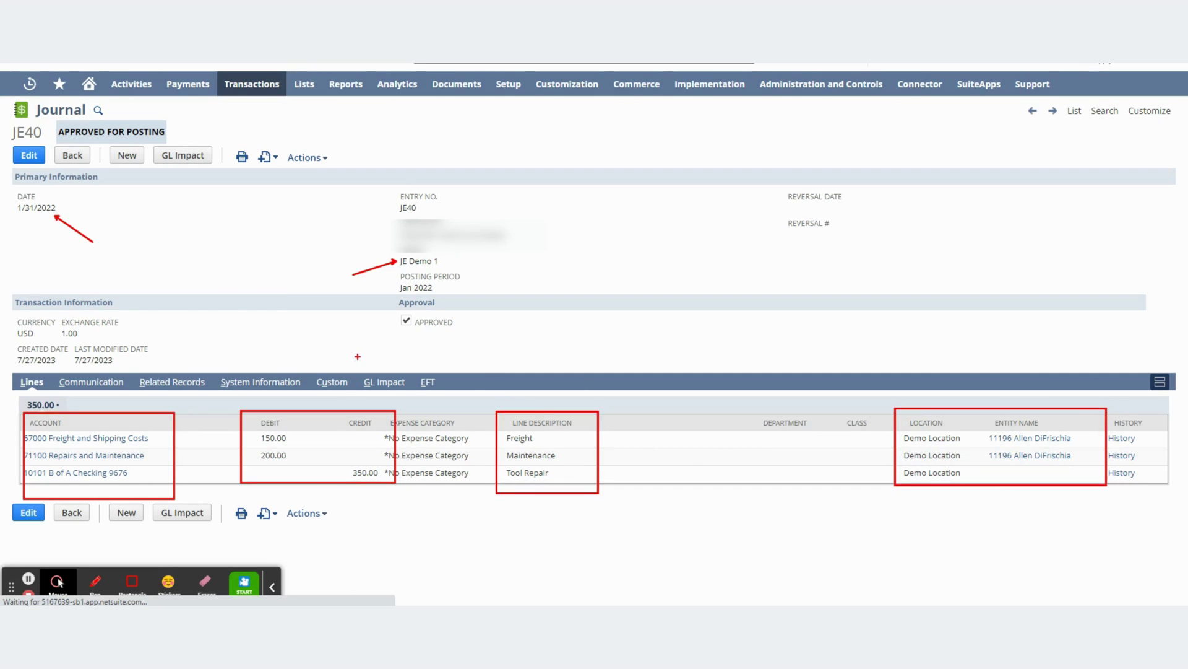
key(alt+Tab)
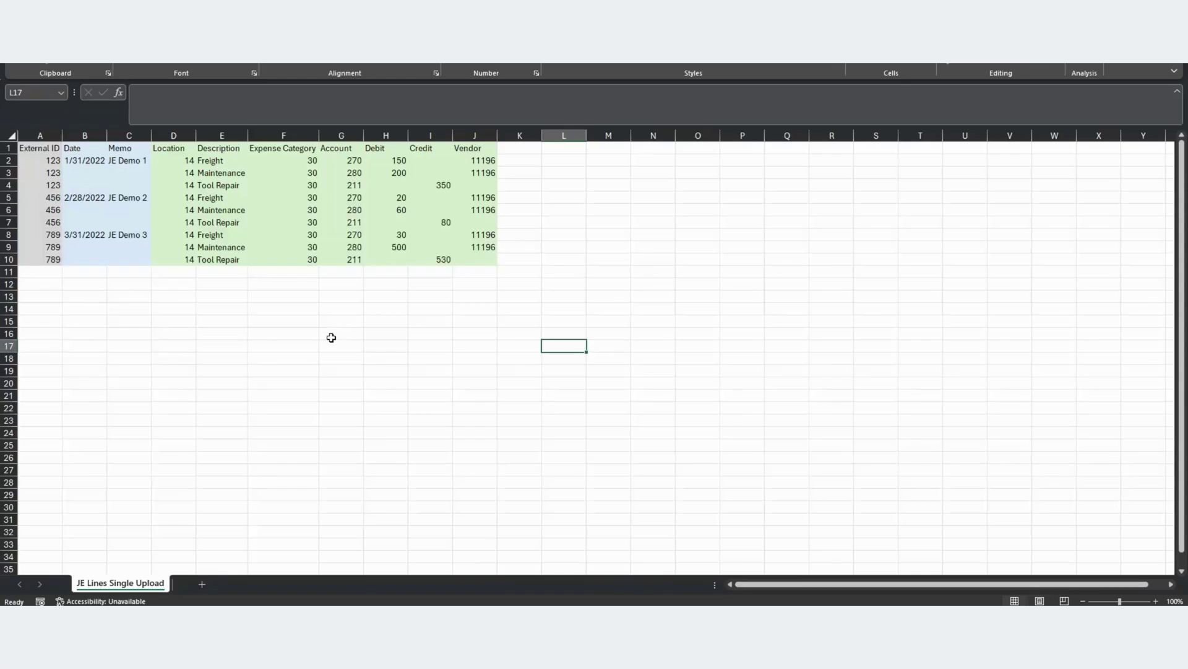